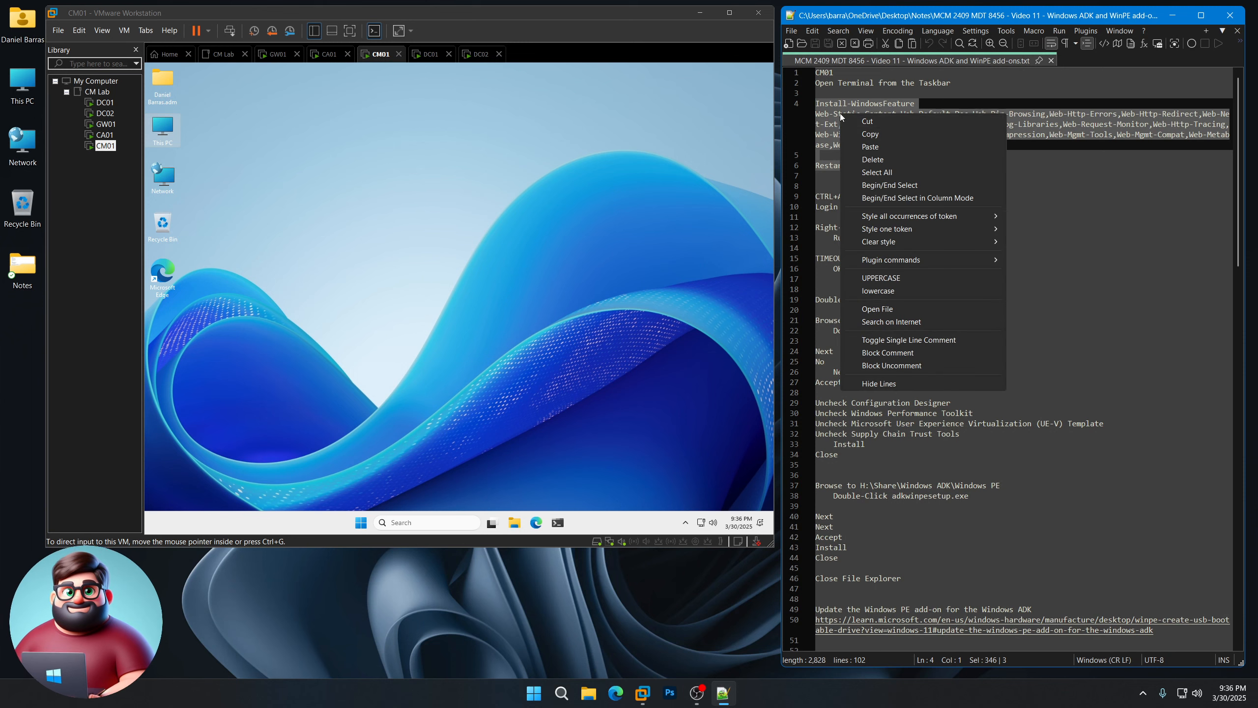
Copy the selected Install-WindowsFeature and Restart-Computer -Force commands from the notes and run both in PowerShell on CM01
{"action": "left_click", "coordinate": [874, 135]}
{"action": "left_click", "coordinate": [560, 522]}
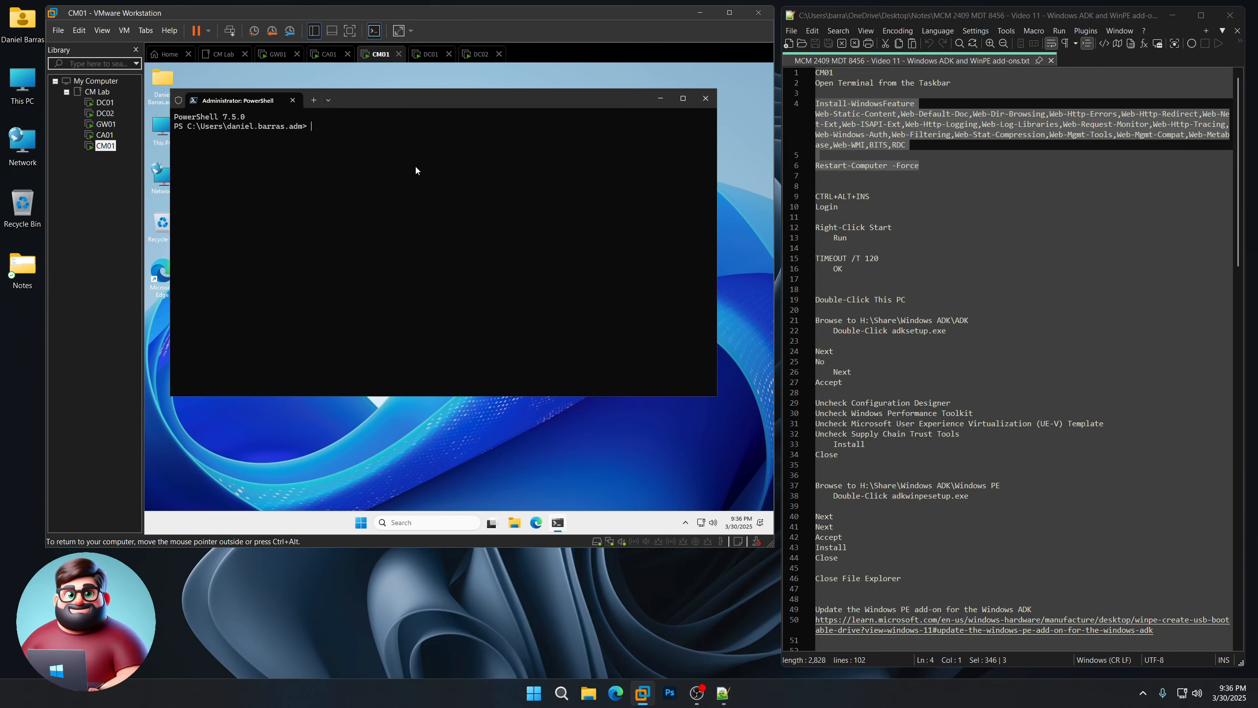
{"action": "right_click", "coordinate": [416, 170]}
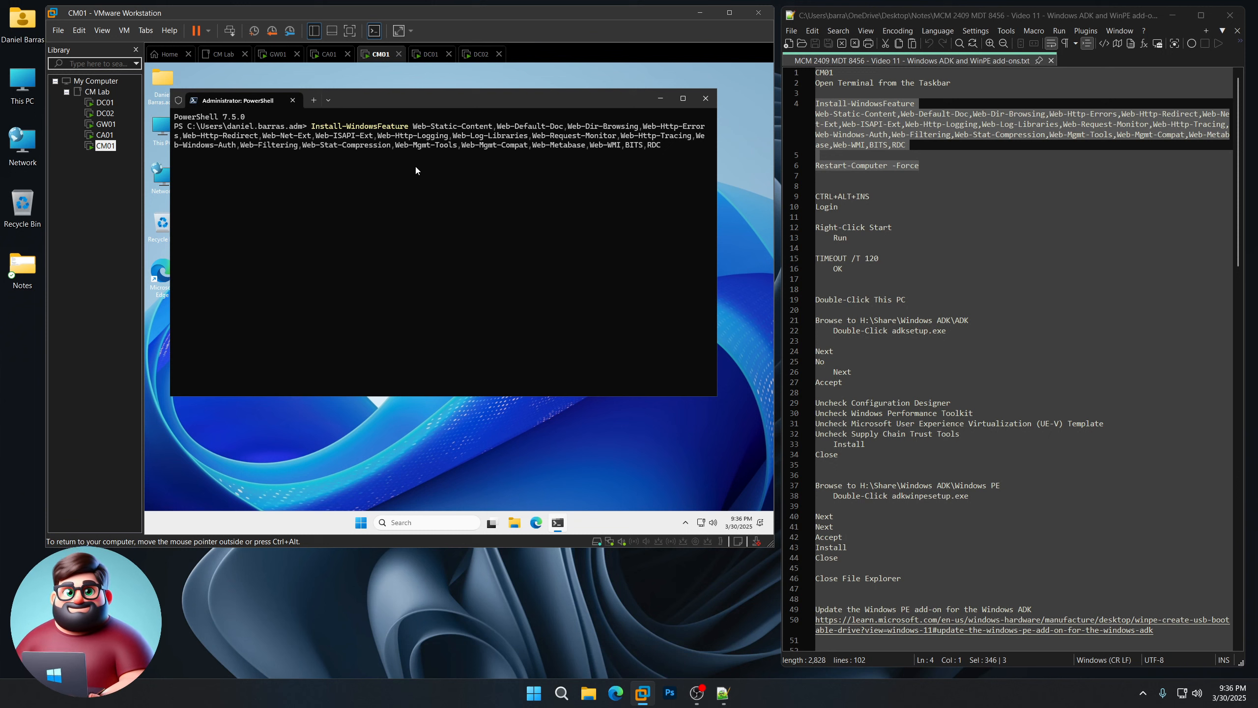
{"action": "left_click", "coordinate": [684, 620]}
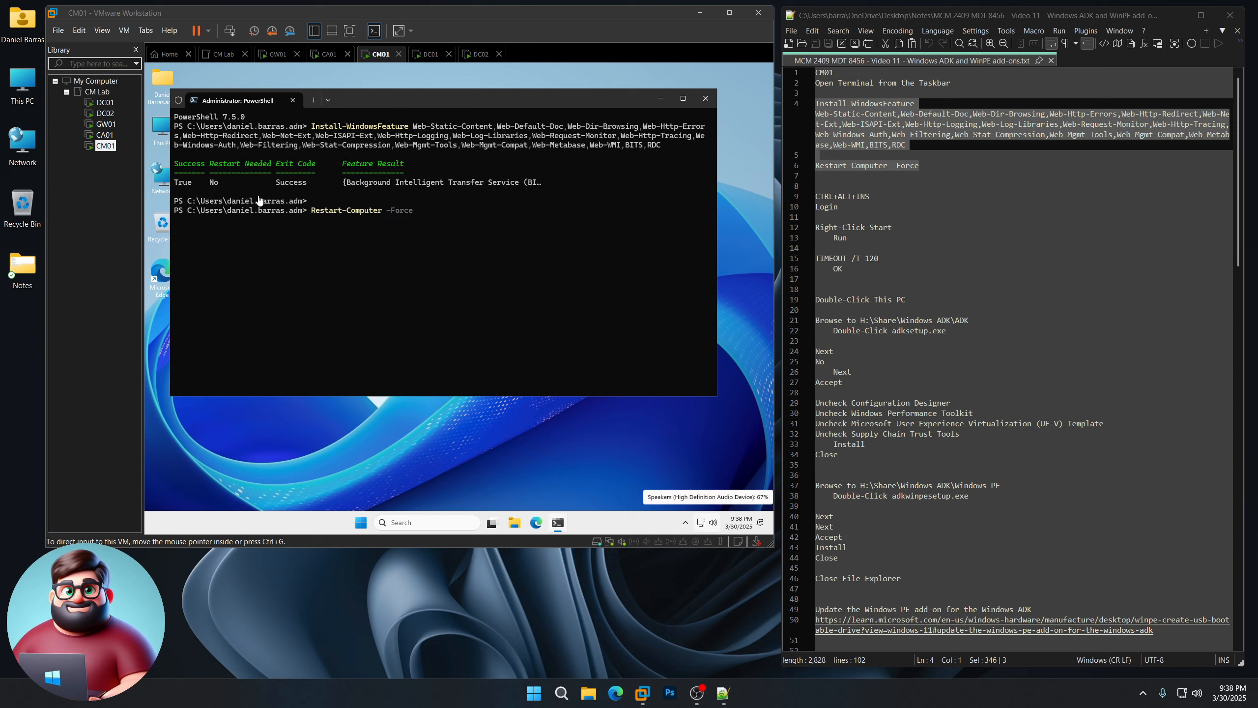
{"action": "left_click", "coordinate": [433, 103]}
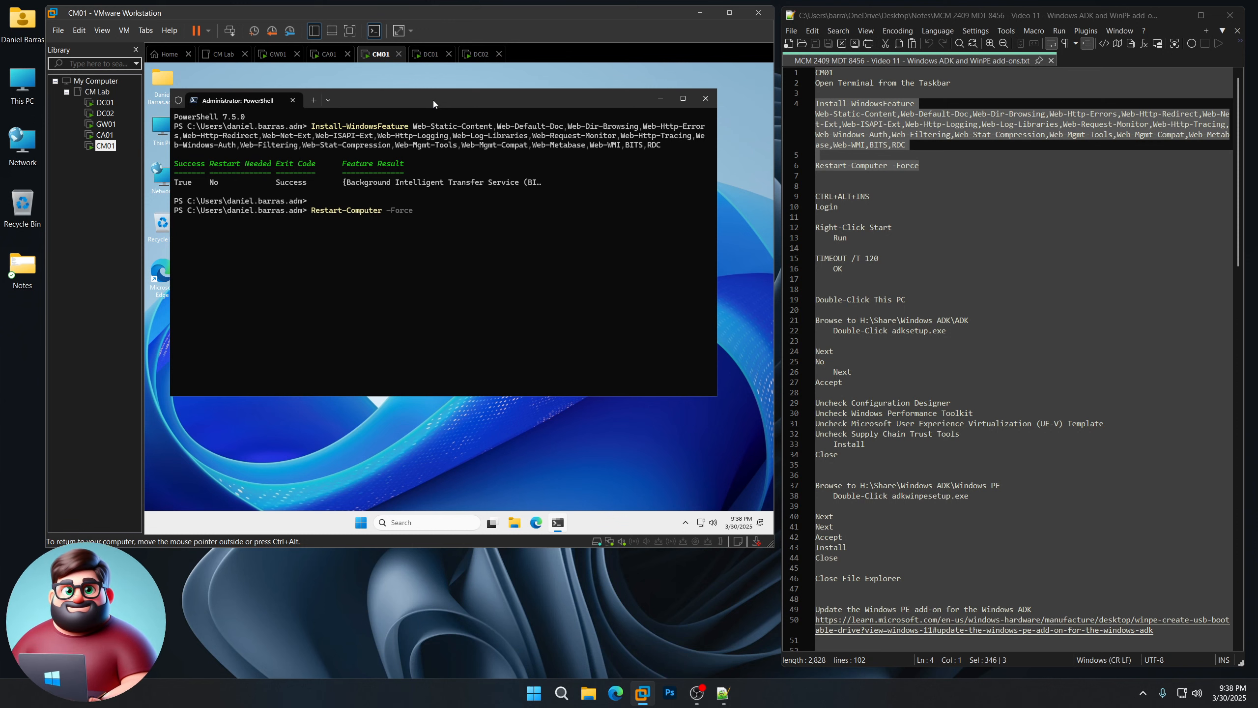
{"action": "key", "text": "Return"}
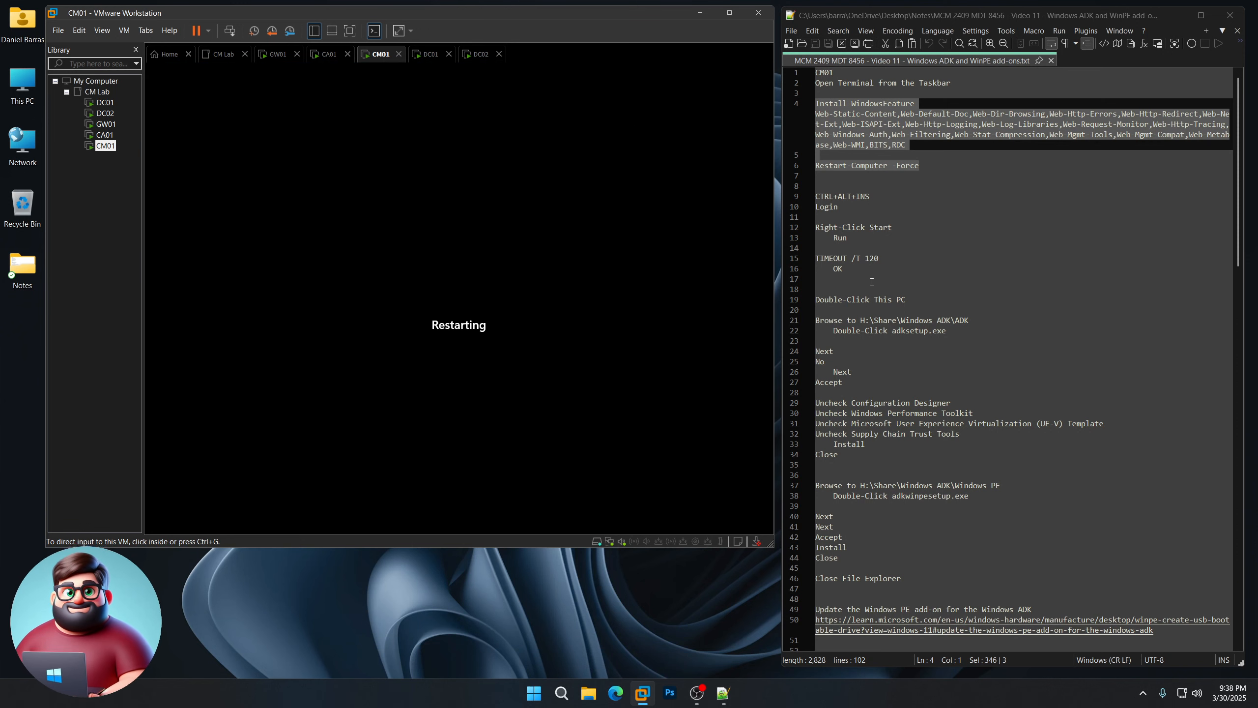
Select the TIMEOUT /T 120 line in the notes
{"action": "left_click", "coordinate": [880, 259]}
{"action": "key", "text": "shift+Home"}
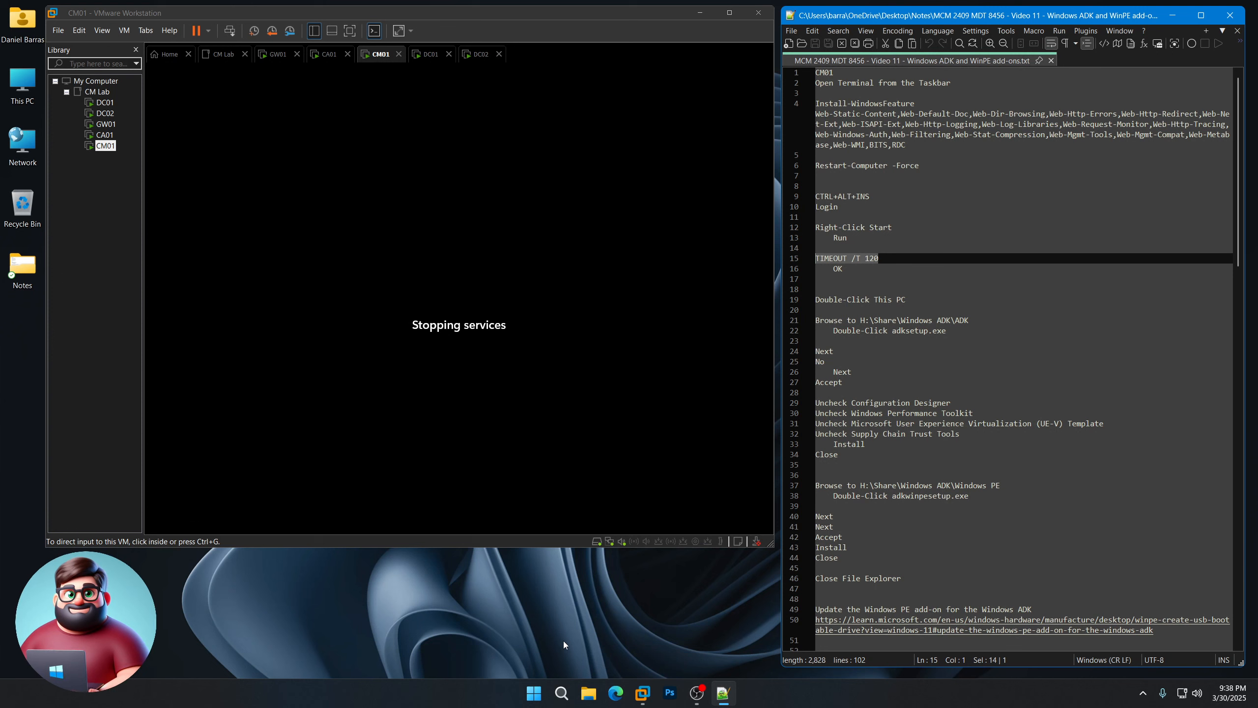
{"action": "left_click", "coordinate": [563, 641]}
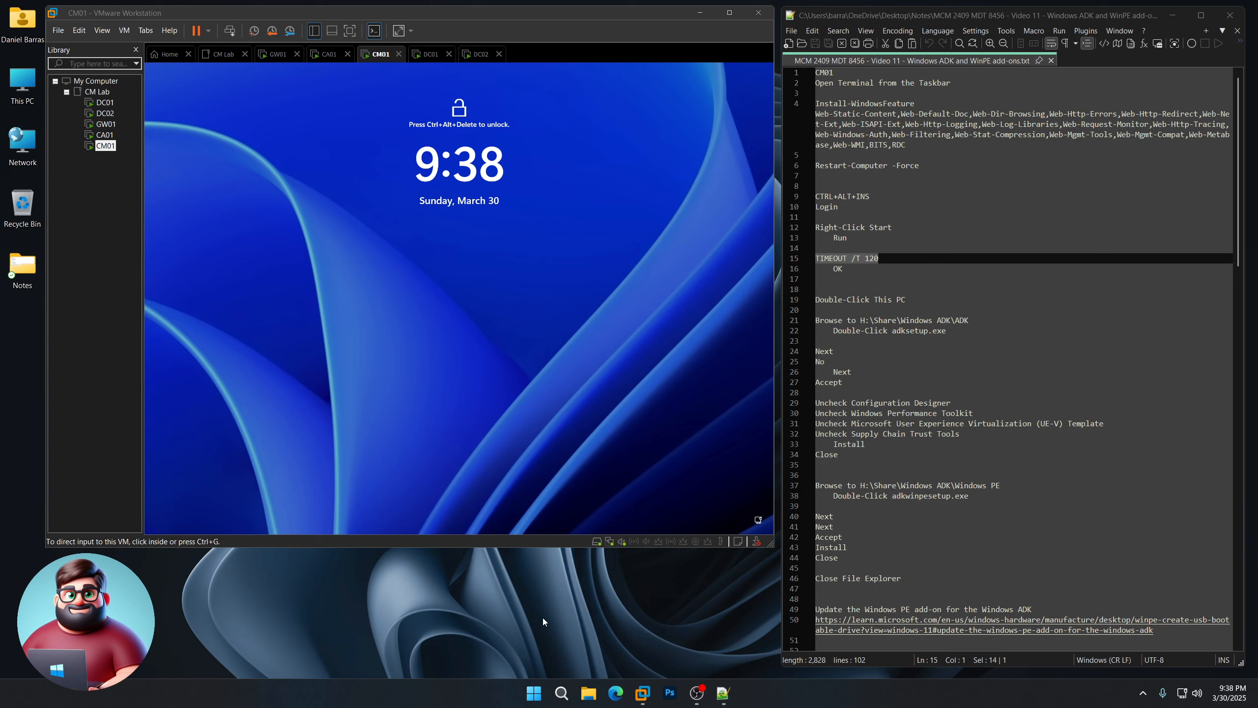
Unlock the CM01 virtual machine and sign in with the account password
{"action": "left_click", "coordinate": [452, 327]}
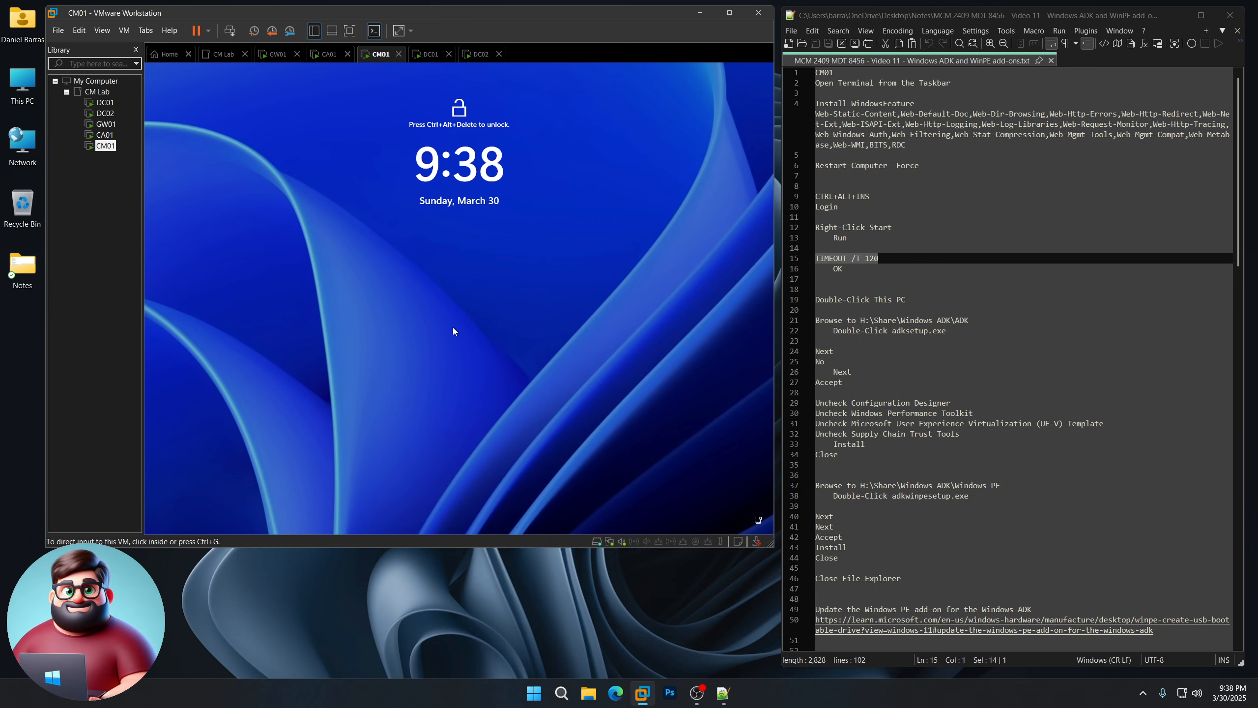
{"action": "key", "text": "ctrl+alt+Insert"}
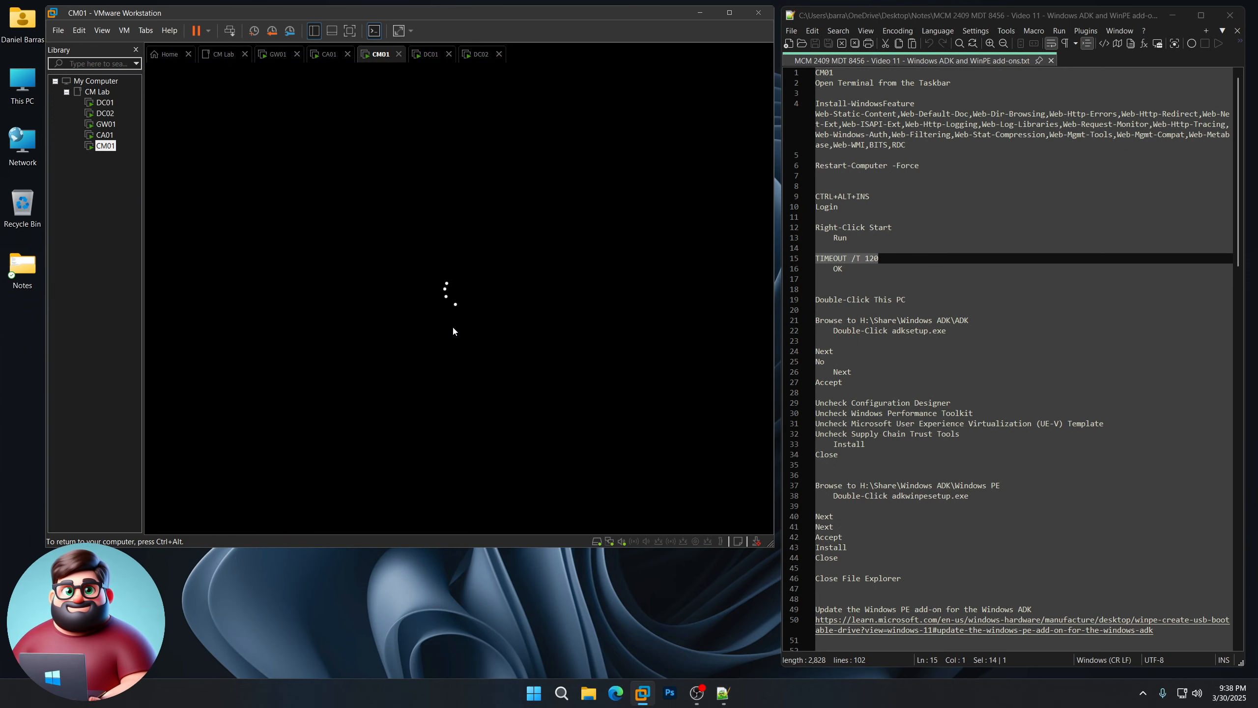
{"action": "type", "text": "***************"}
{"action": "key", "text": "Return"}
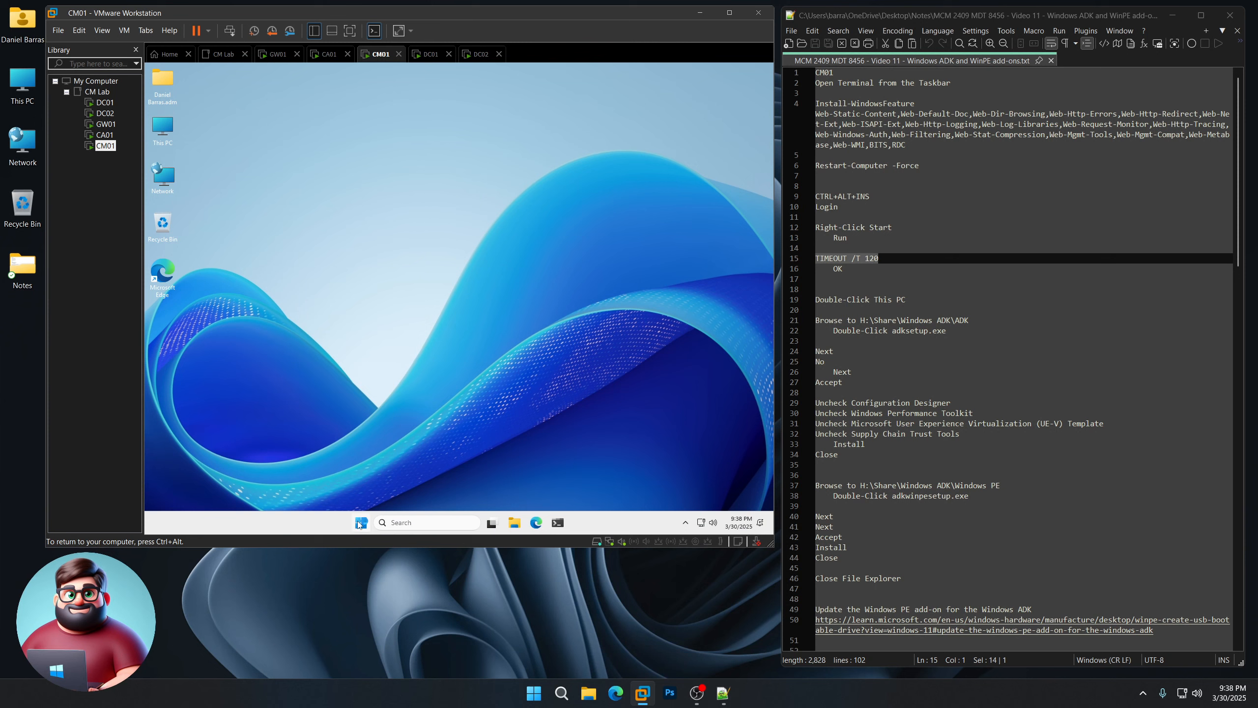
Run TIMEOUT /T 120 on CM01 from the Run dialog
{"action": "right_click", "coordinate": [359, 525]}
{"action": "left_click", "coordinate": [322, 461]}
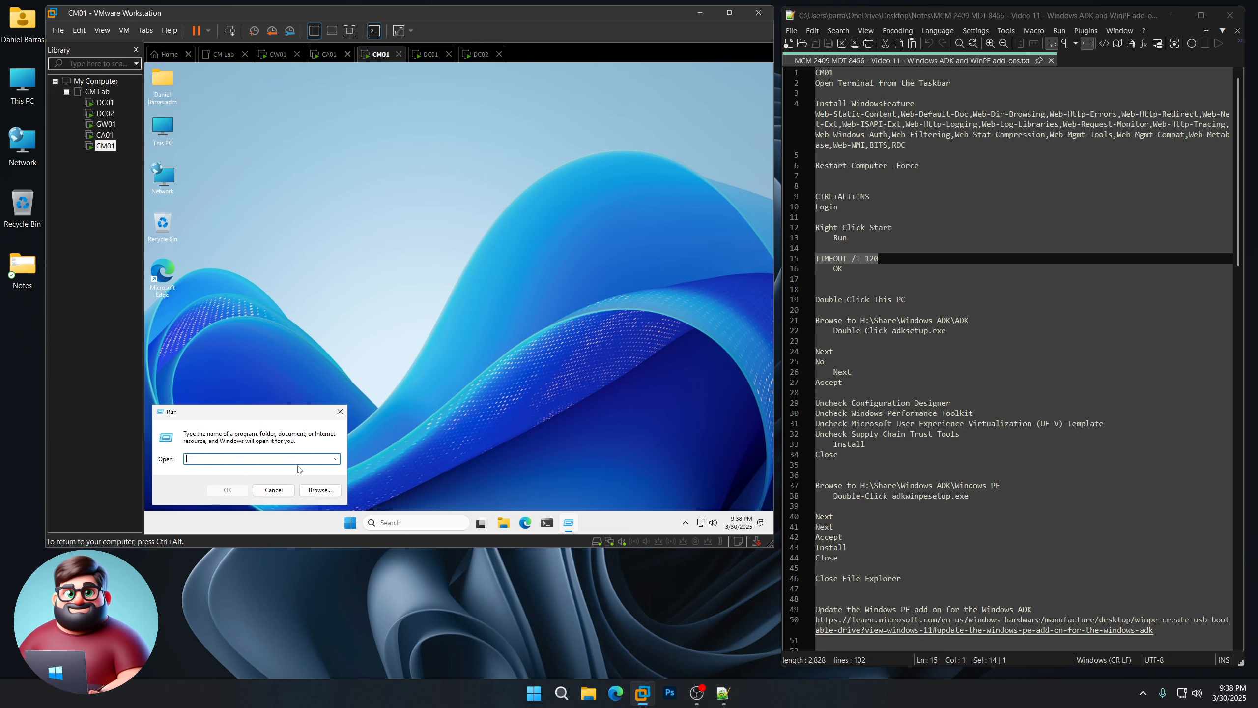
{"action": "type", "text": "TIMEOUT /T"}
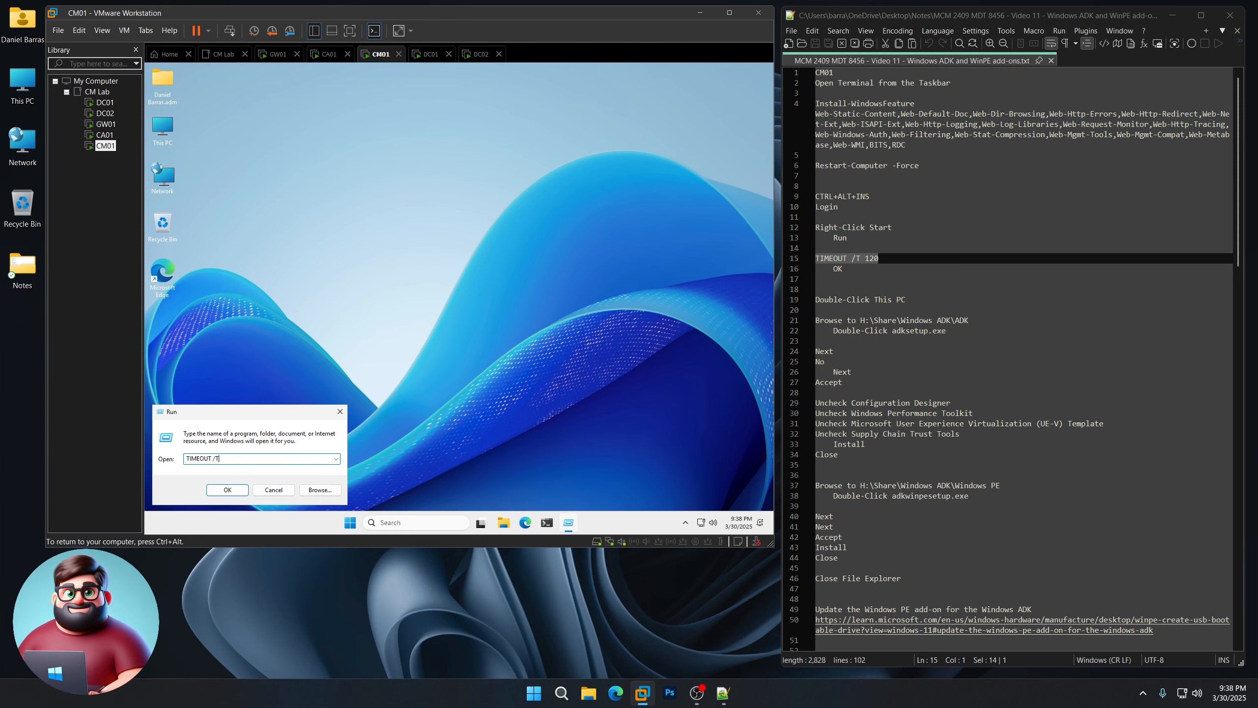
{"action": "type", "text": " 120"}
{"action": "key", "text": "Return"}
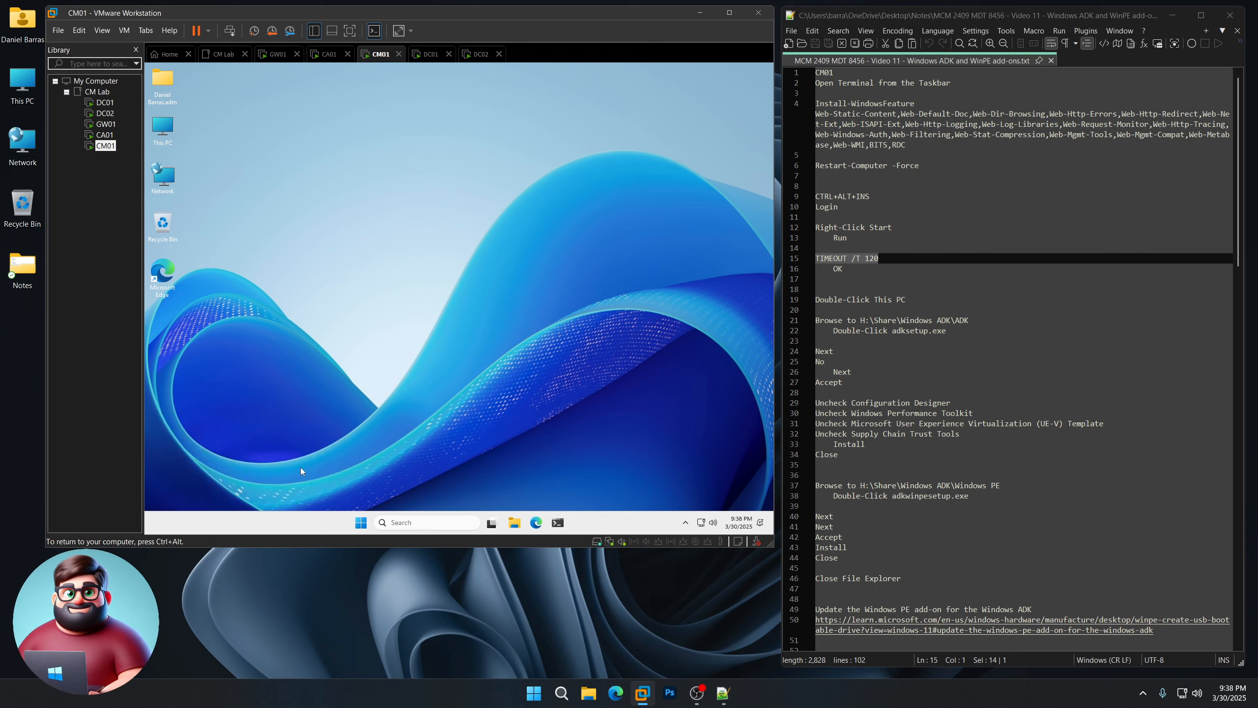
{"action": "left_click_drag", "start_coordinate": [506, 147], "coordinate": [469, 138]}
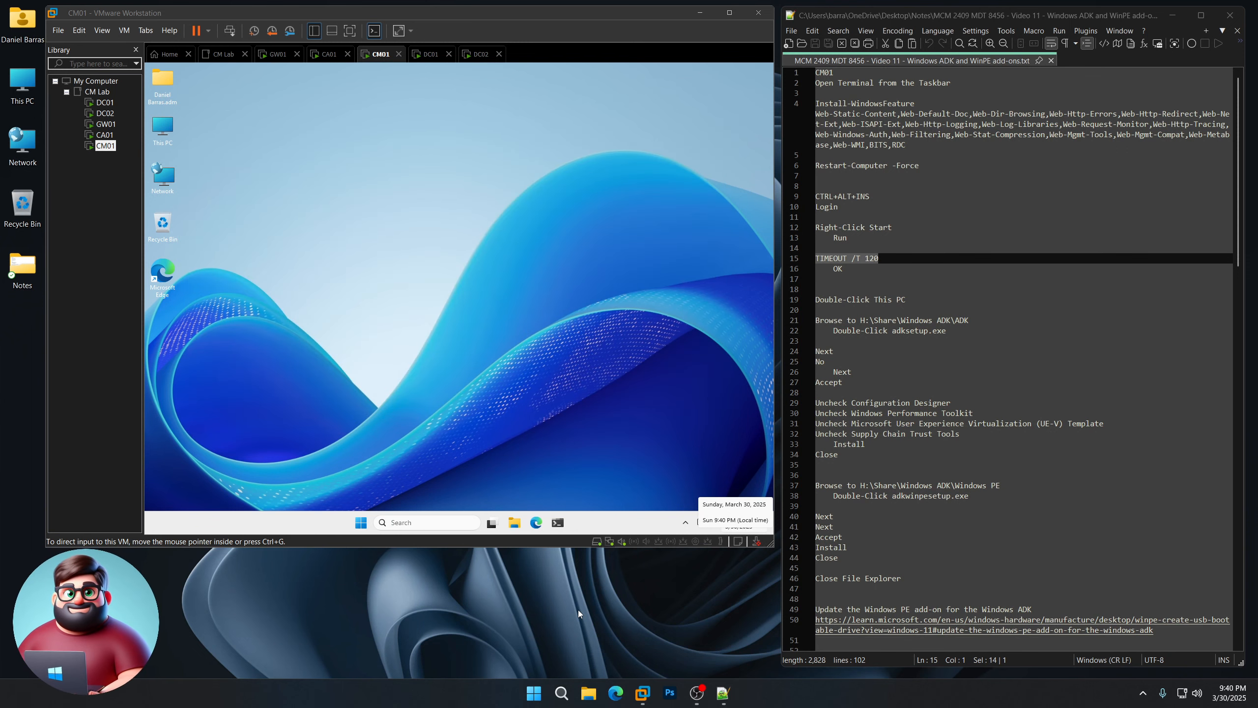
Browse to H:\Share\Windows ADK\ADK on CM01 and launch adksetup.exe
{"action": "left_click", "coordinate": [516, 331]}
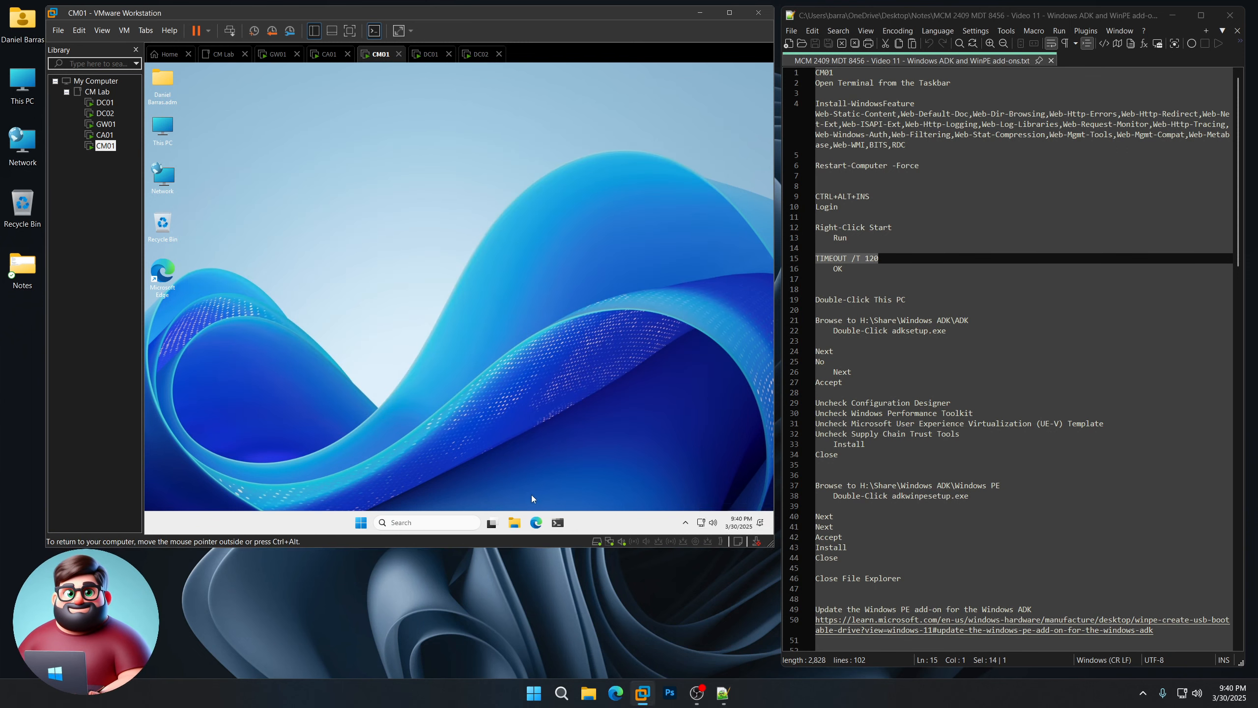
{"action": "double_click", "coordinate": [169, 130]}
{"action": "left_click", "coordinate": [550, 226]}
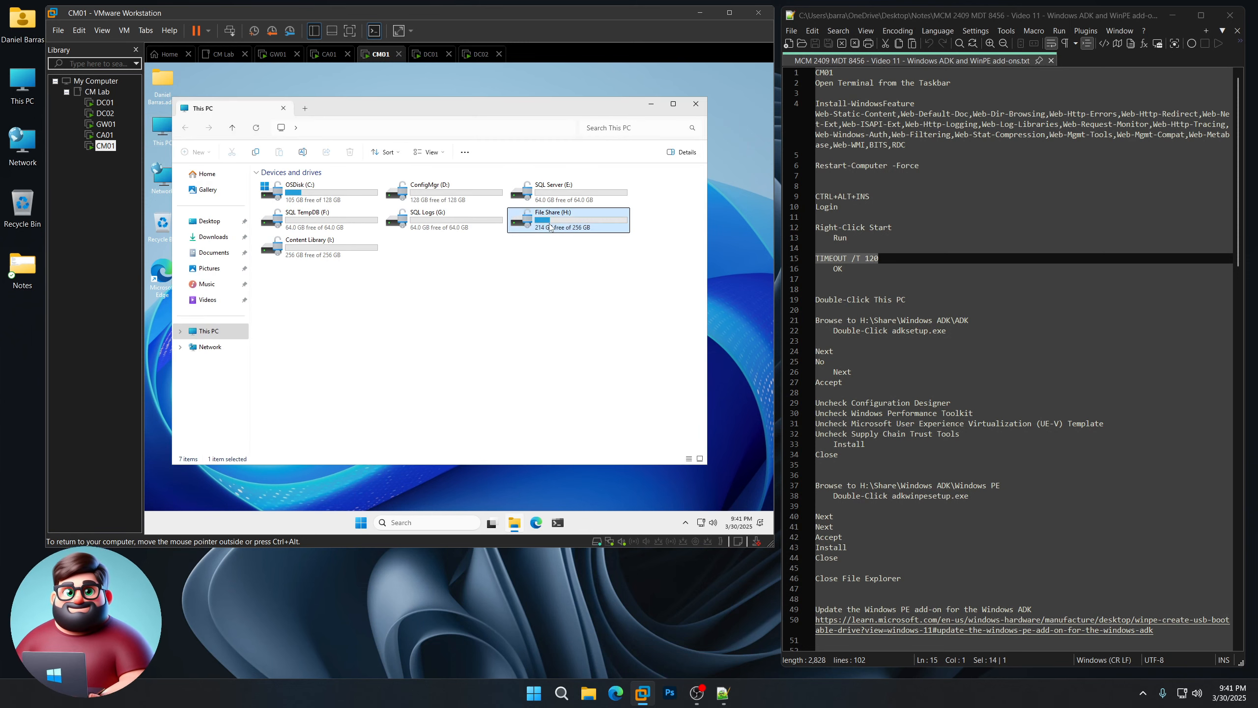
{"action": "double_click", "coordinate": [549, 226]}
{"action": "double_click", "coordinate": [290, 186]}
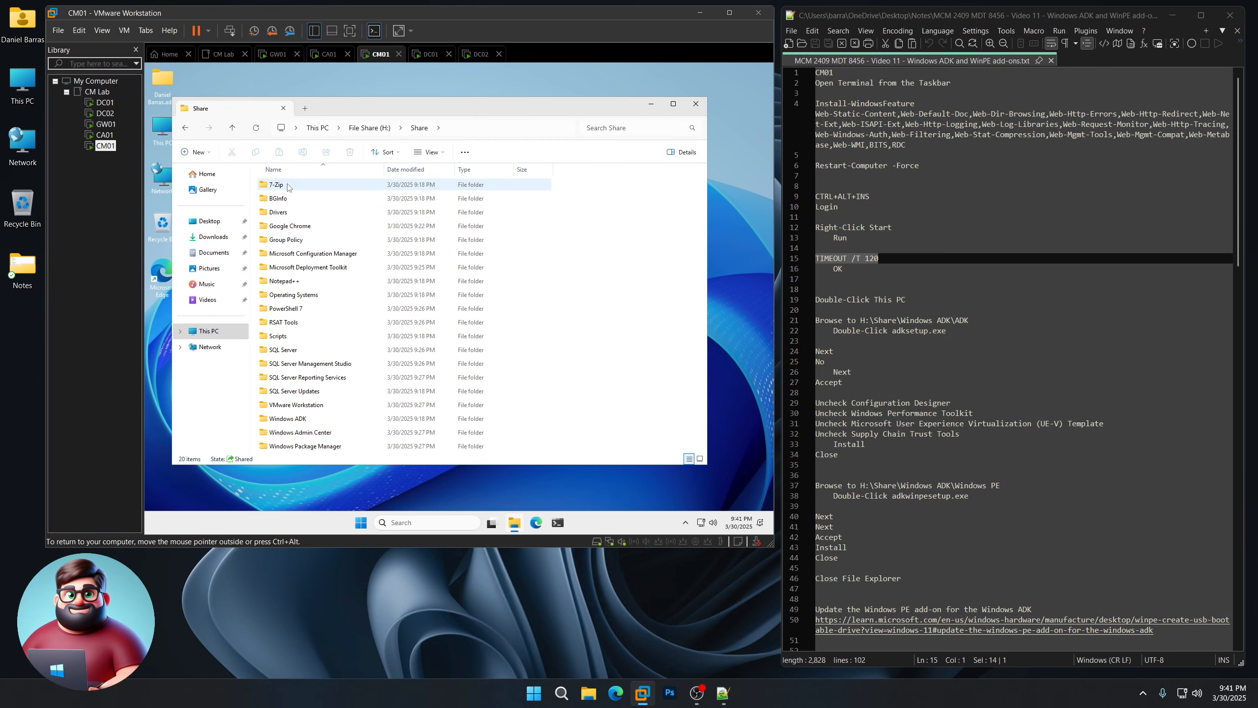
{"action": "double_click", "coordinate": [297, 419]}
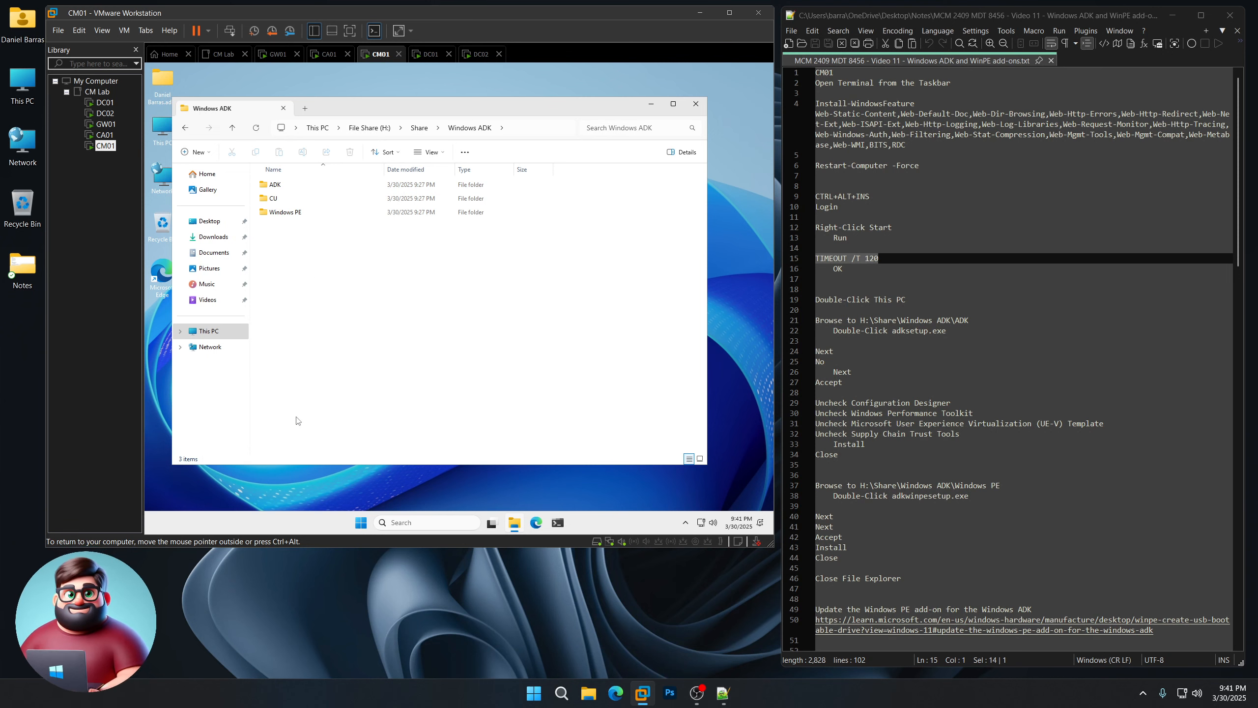
{"action": "double_click", "coordinate": [285, 186]}
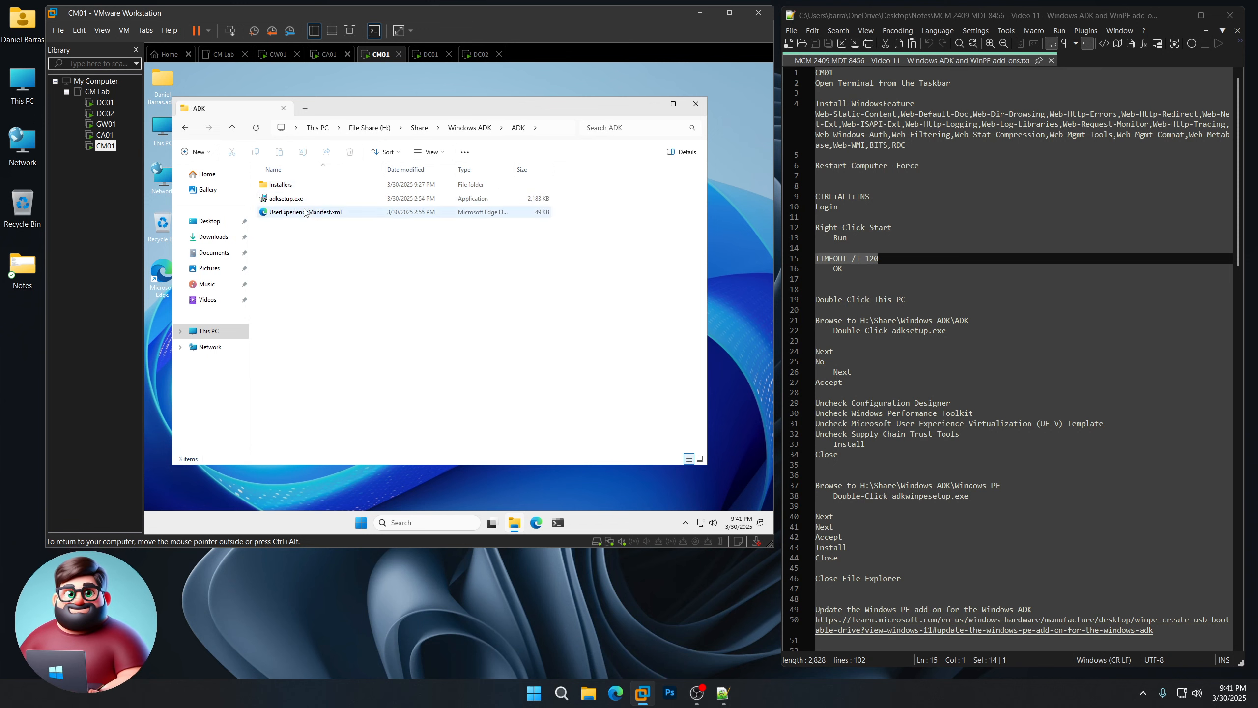
{"action": "double_click", "coordinate": [284, 198]}
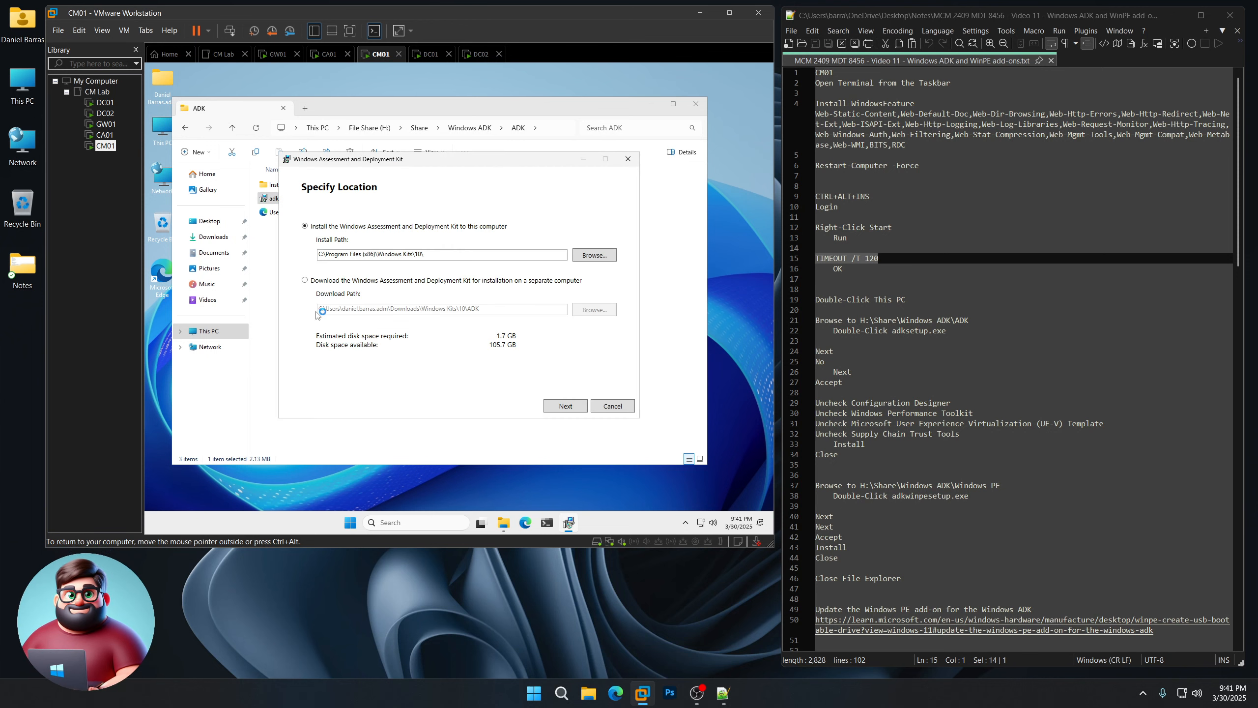
Keep the default ADK install path, leave insights collection at No, and accept the license agreement
{"action": "left_click", "coordinate": [570, 408]}
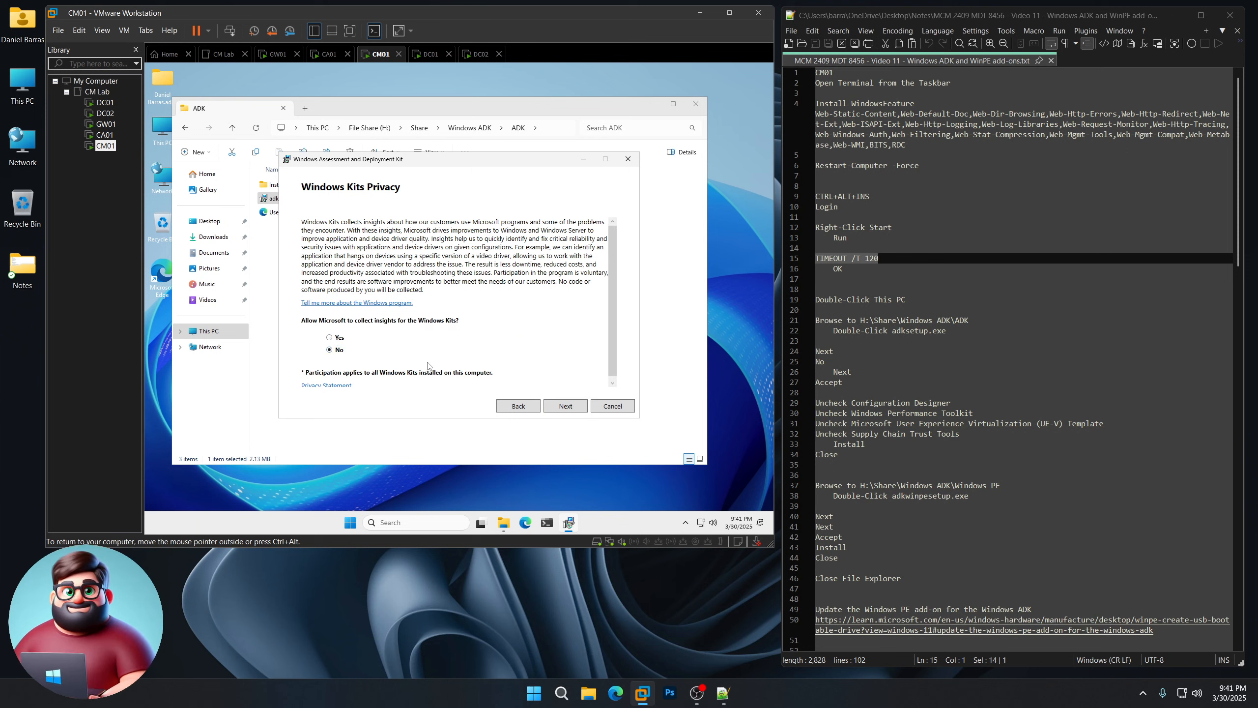
{"action": "left_click", "coordinate": [564, 407]}
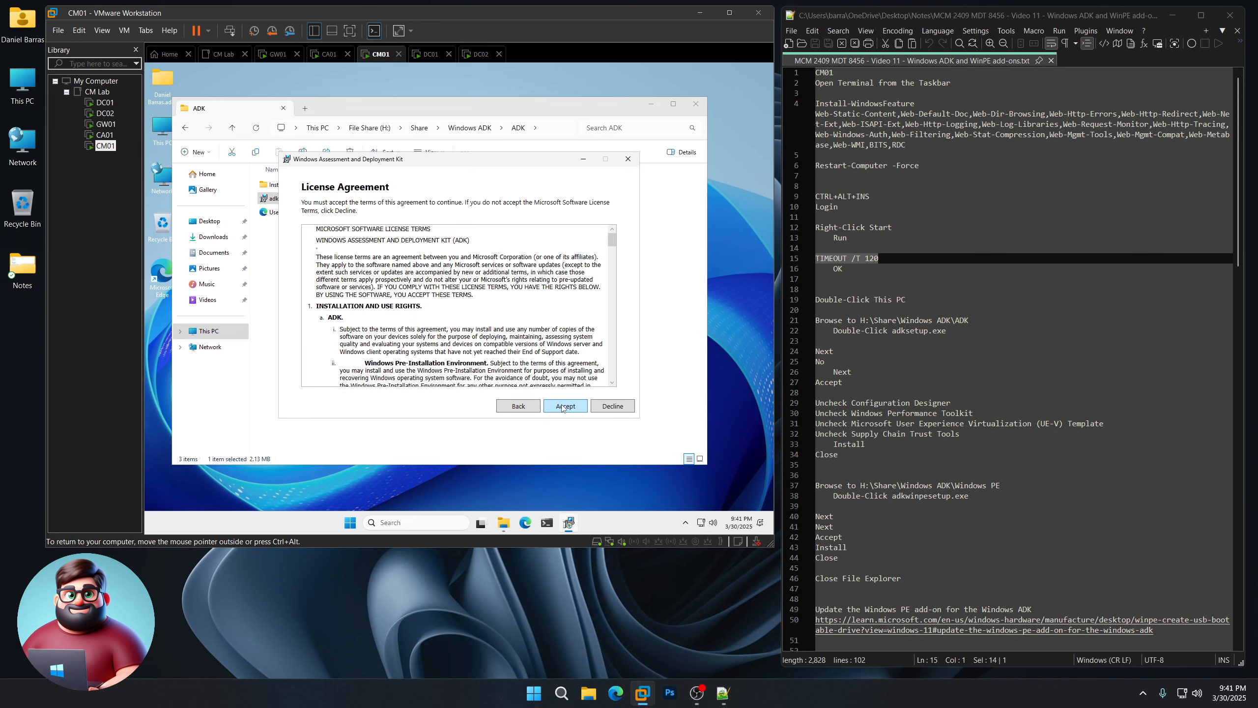
{"action": "left_click", "coordinate": [563, 407]}
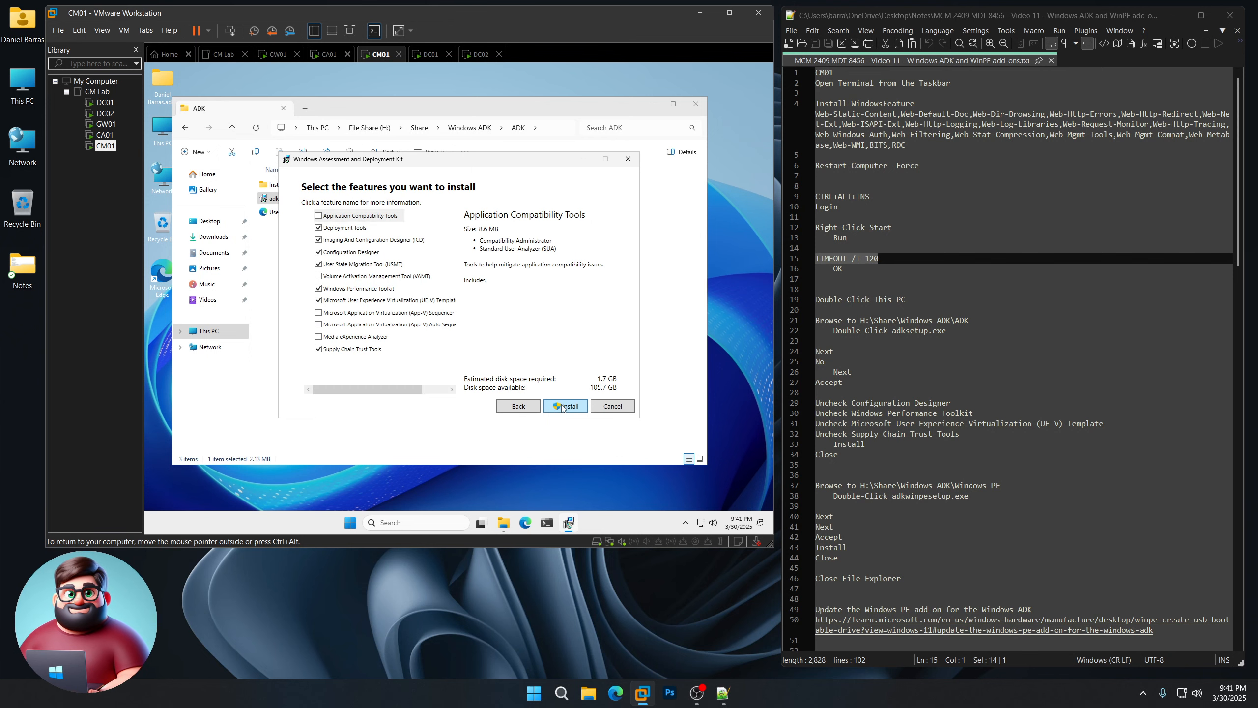
Install the ADK without Configuration Designer, Windows Performance Toolkit, the UE-V Template Generator and Supply Chain Trust Tools, then close the setup
{"action": "left_click", "coordinate": [319, 252]}
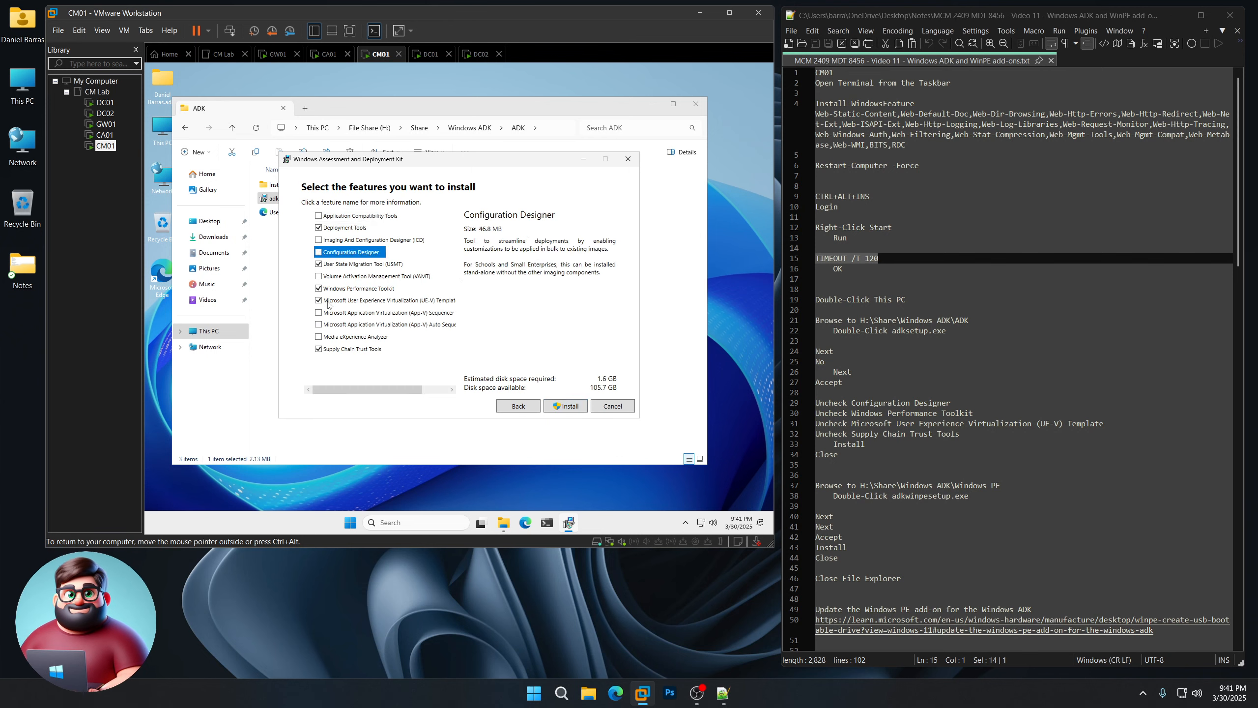
{"action": "left_click", "coordinate": [319, 288]}
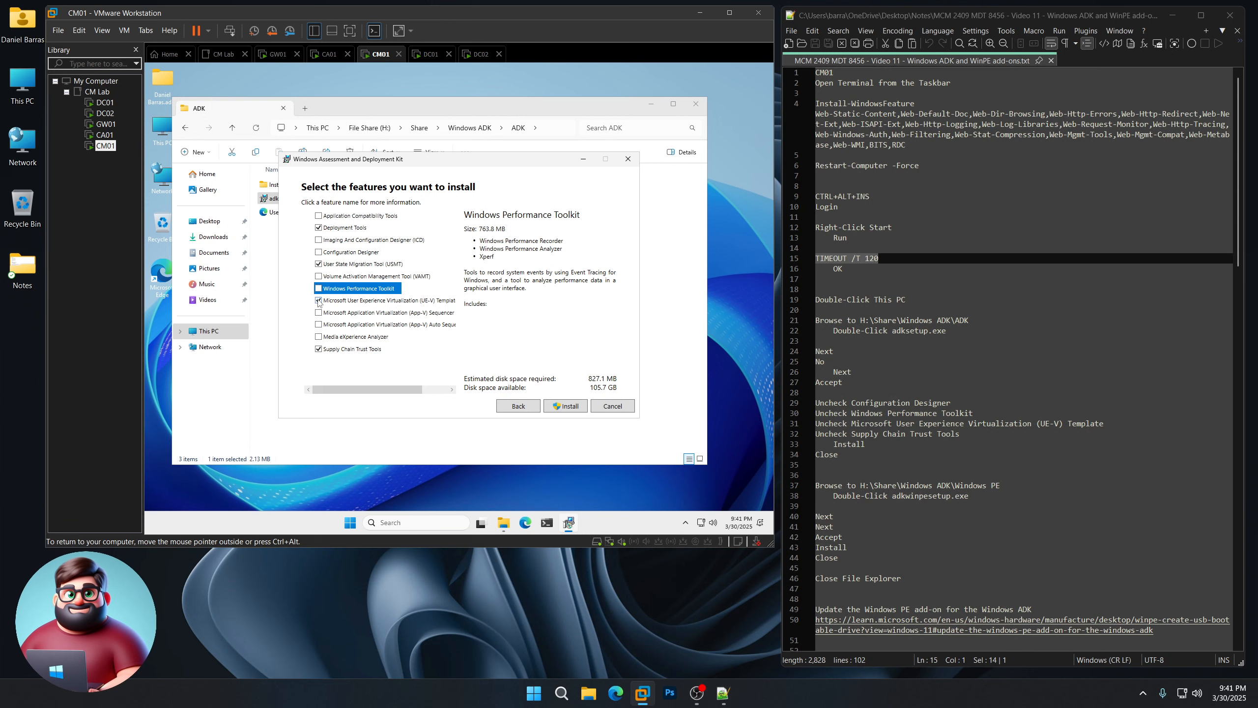
{"action": "left_click", "coordinate": [318, 300]}
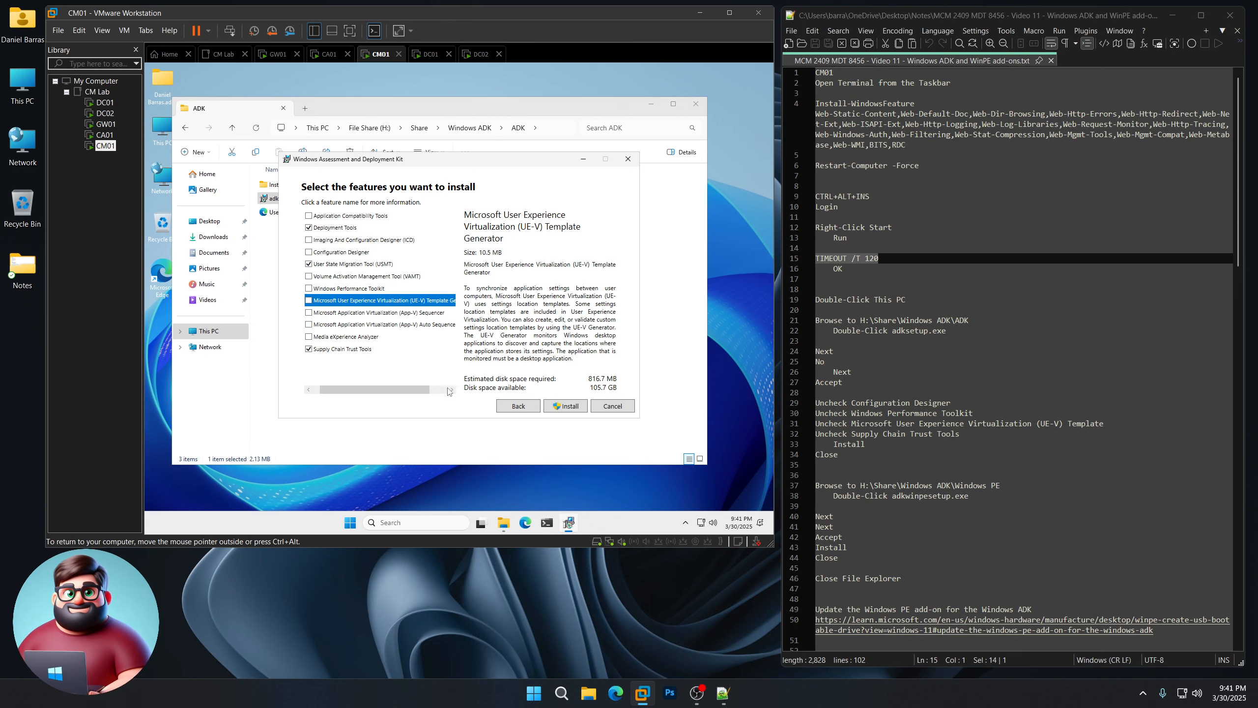
{"action": "left_click", "coordinate": [309, 349]}
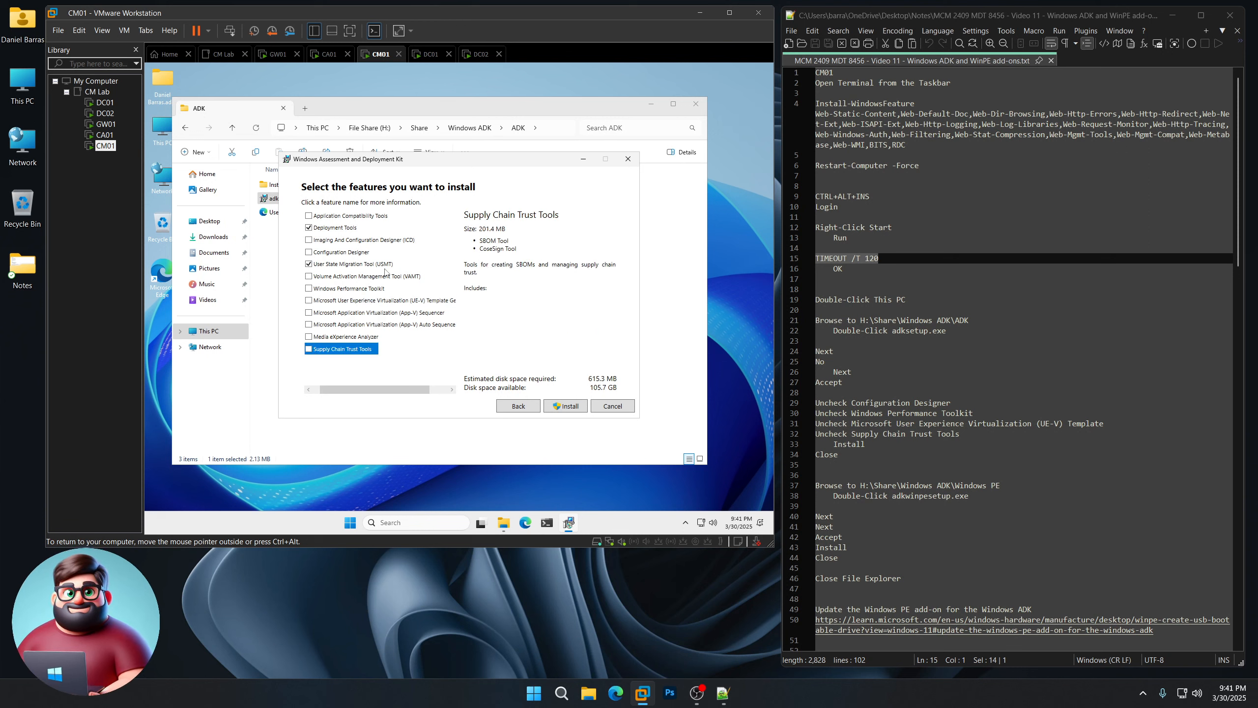
{"action": "left_click", "coordinate": [569, 407]}
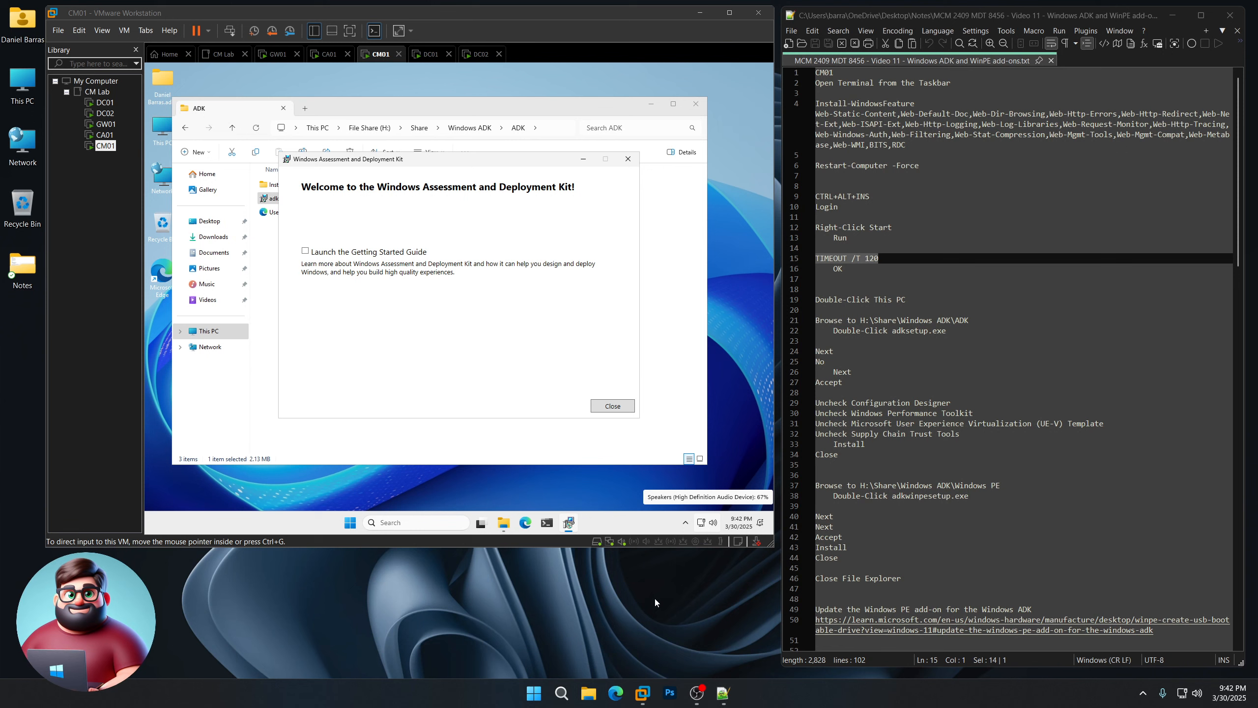
{"action": "left_click", "coordinate": [608, 406]}
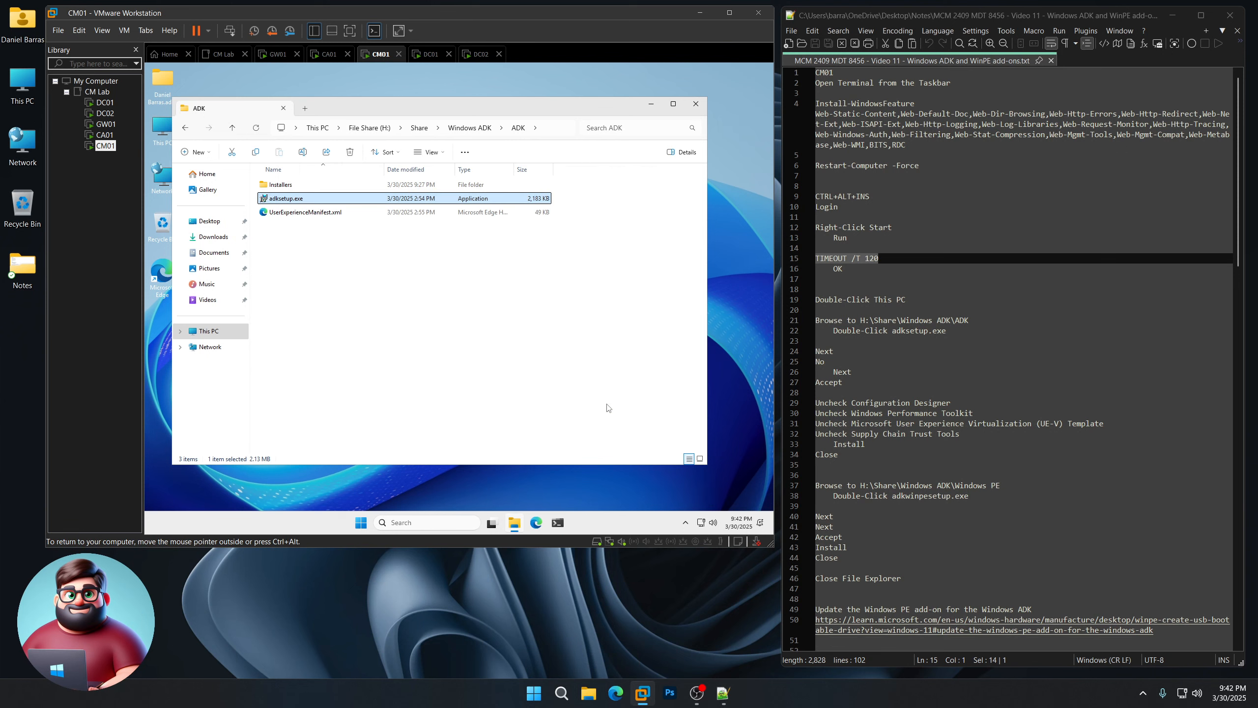
Browse to H:\Share\Windows ADK\Windows PE and launch adkwinpesetup.exe
{"action": "left_click", "coordinate": [463, 129]}
{"action": "scroll", "coordinate": [999, 337], "scroll_direction": "down", "scroll_amount": 5}
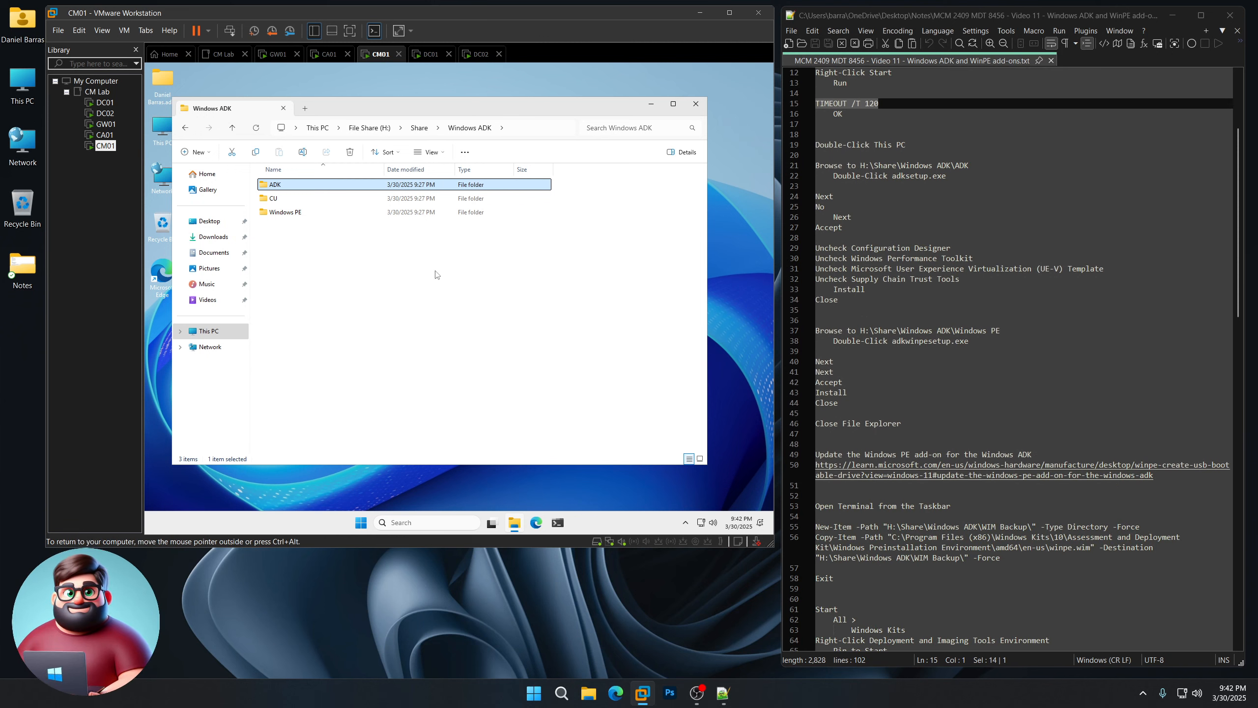
{"action": "double_click", "coordinate": [287, 216]}
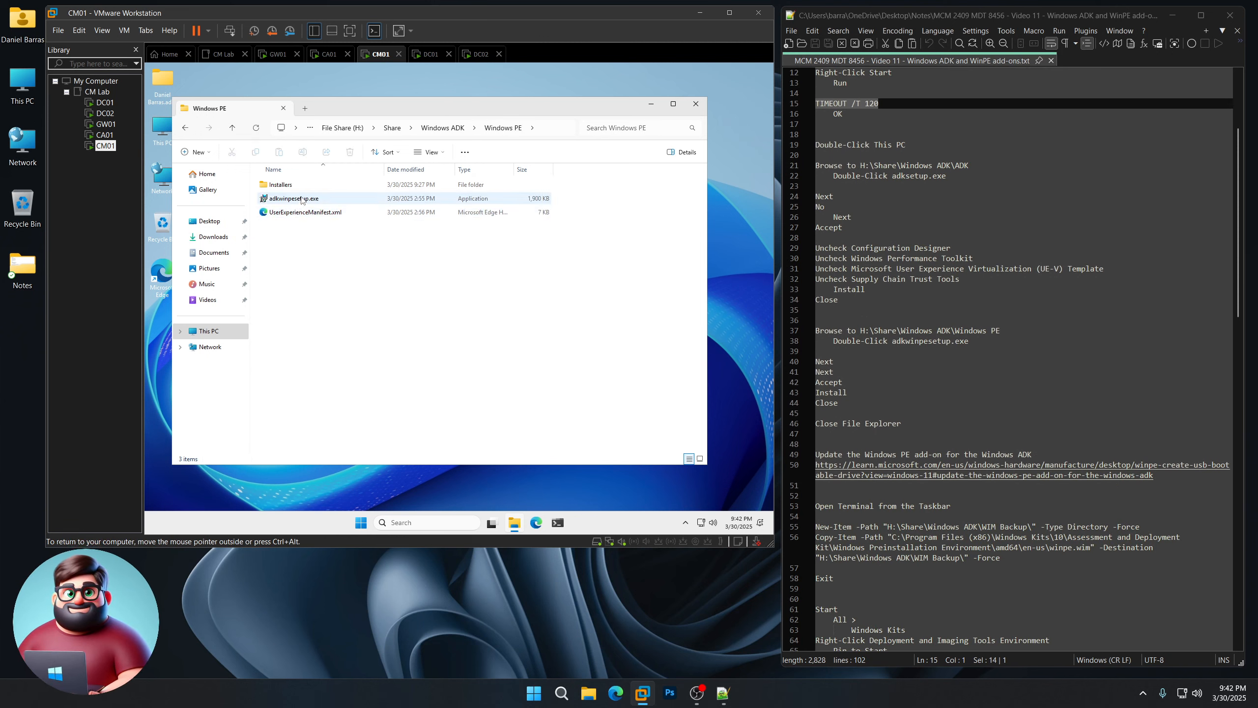
{"action": "double_click", "coordinate": [303, 198]}
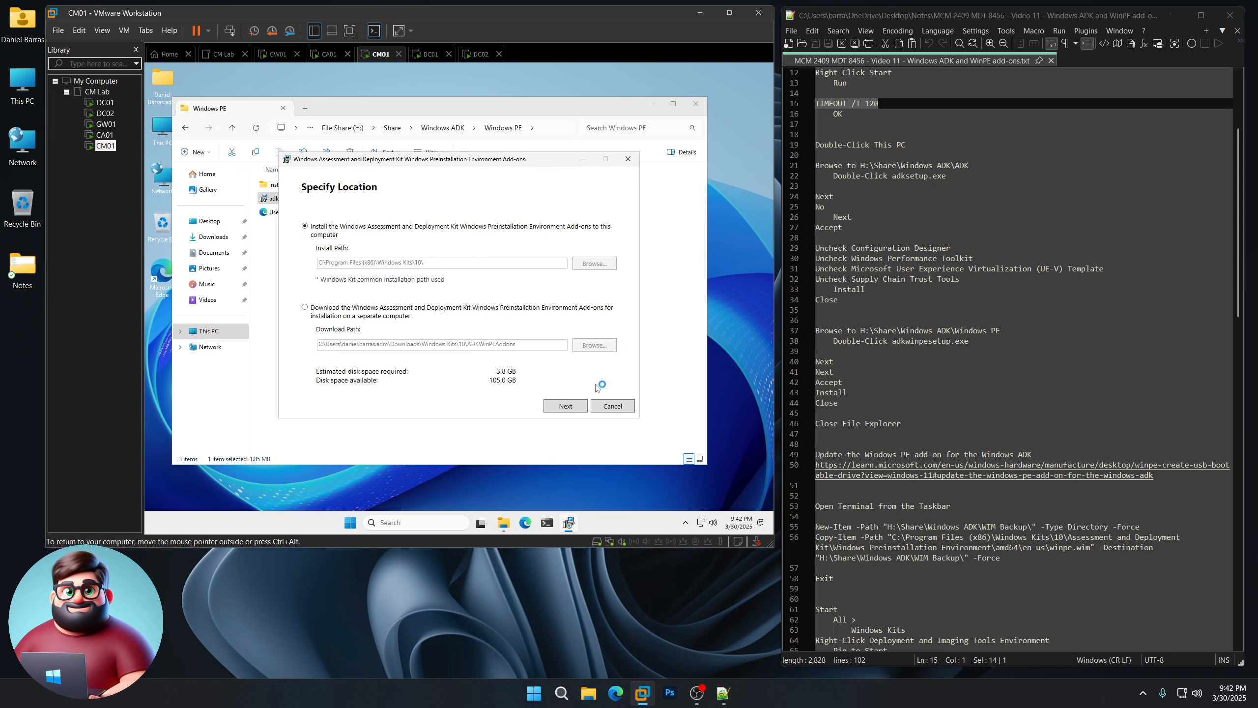
Install the Windows PE add-ons with the default location, insights collection at No, and the license agreement accepted
{"action": "left_click", "coordinate": [572, 409]}
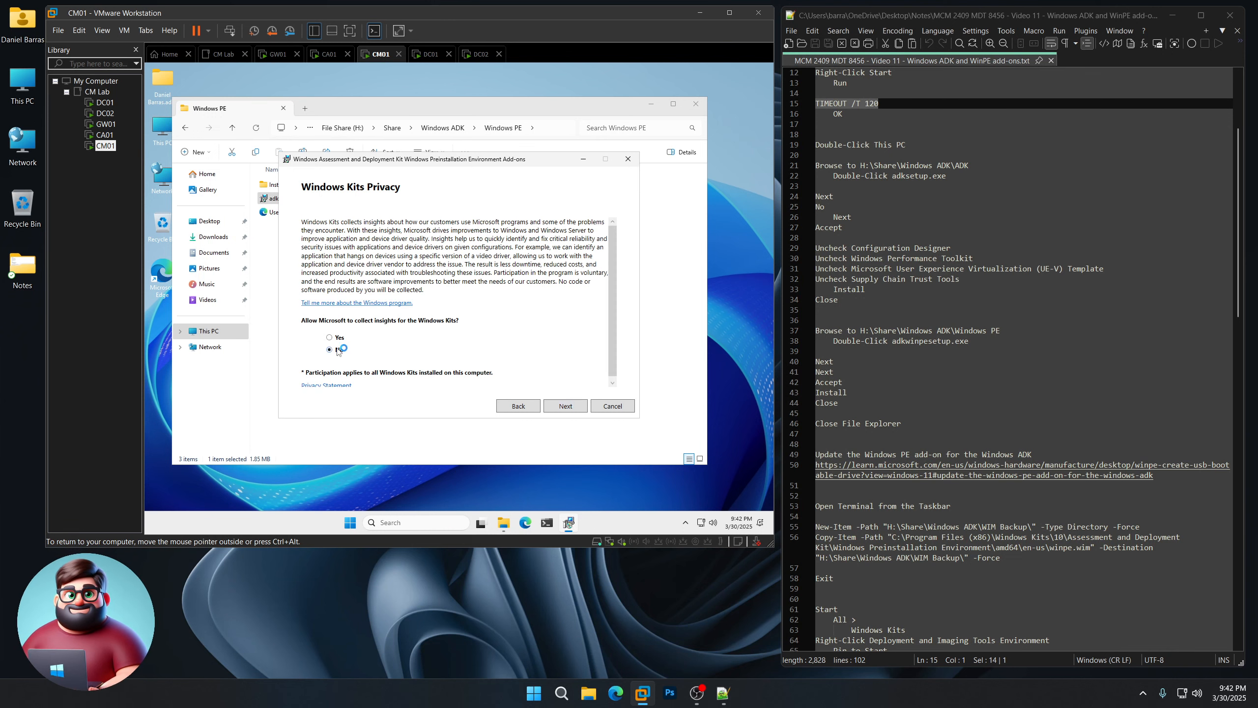
{"action": "left_click", "coordinate": [567, 405]}
{"action": "left_click", "coordinate": [565, 406]}
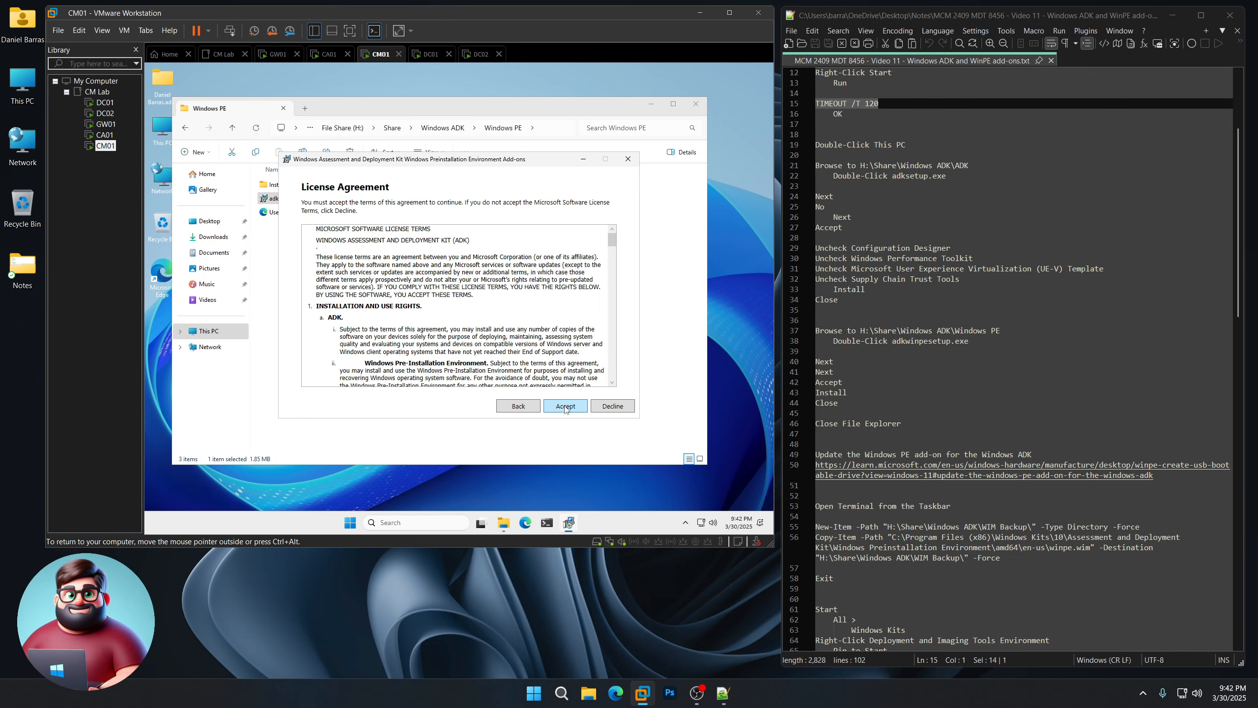
{"action": "left_click", "coordinate": [566, 406]}
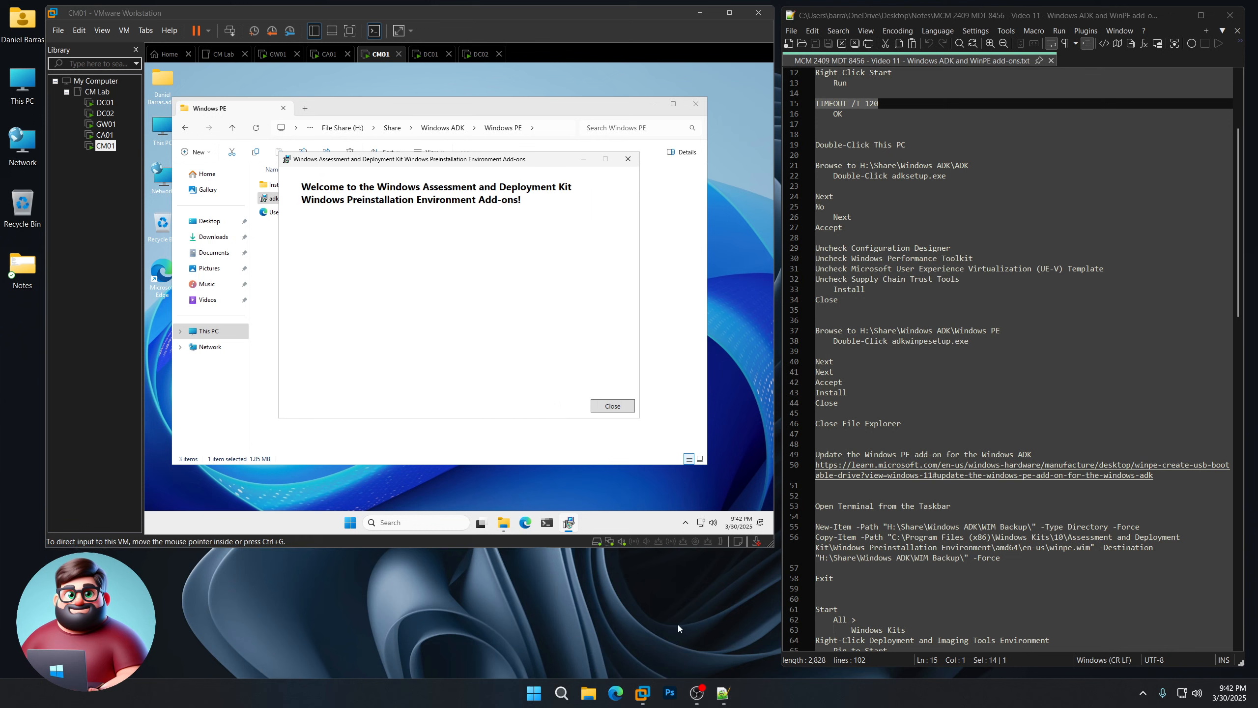
Close the finished Windows PE add-ons setup and the File Explorer window on CM01
{"action": "left_click", "coordinate": [613, 407]}
{"action": "left_click", "coordinate": [703, 107]}
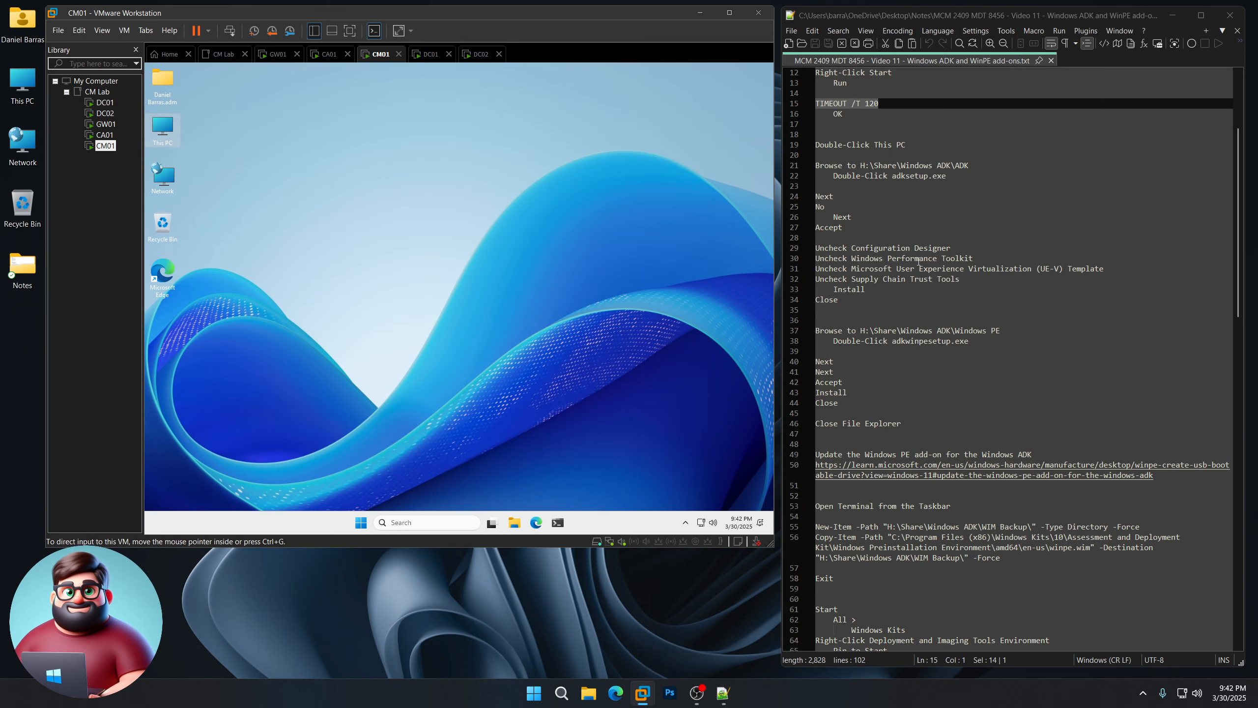
Open the Microsoft Learn link from the notes, review how to update the Windows PE add-on for the ADK, and close the browser
{"action": "scroll", "coordinate": [979, 357], "scroll_direction": "down", "scroll_amount": 7}
{"action": "scroll", "coordinate": [979, 347], "scroll_direction": "down", "scroll_amount": 2}
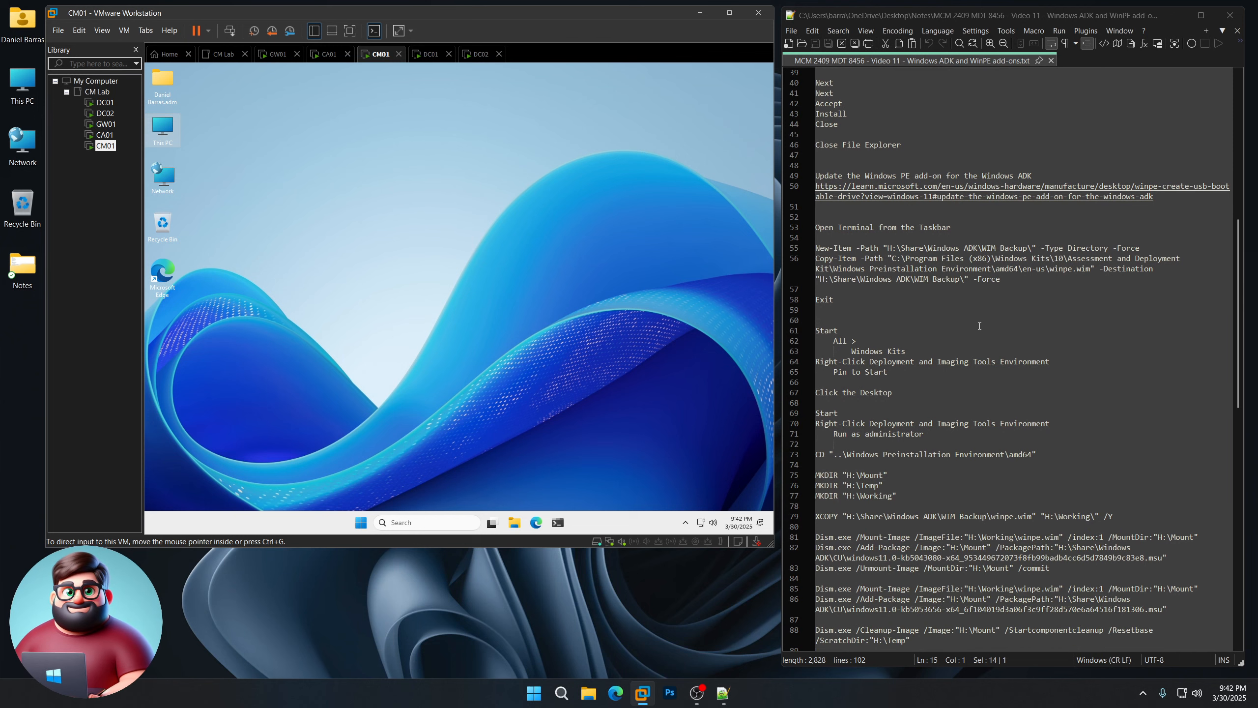
{"action": "double_click", "coordinate": [939, 198]}
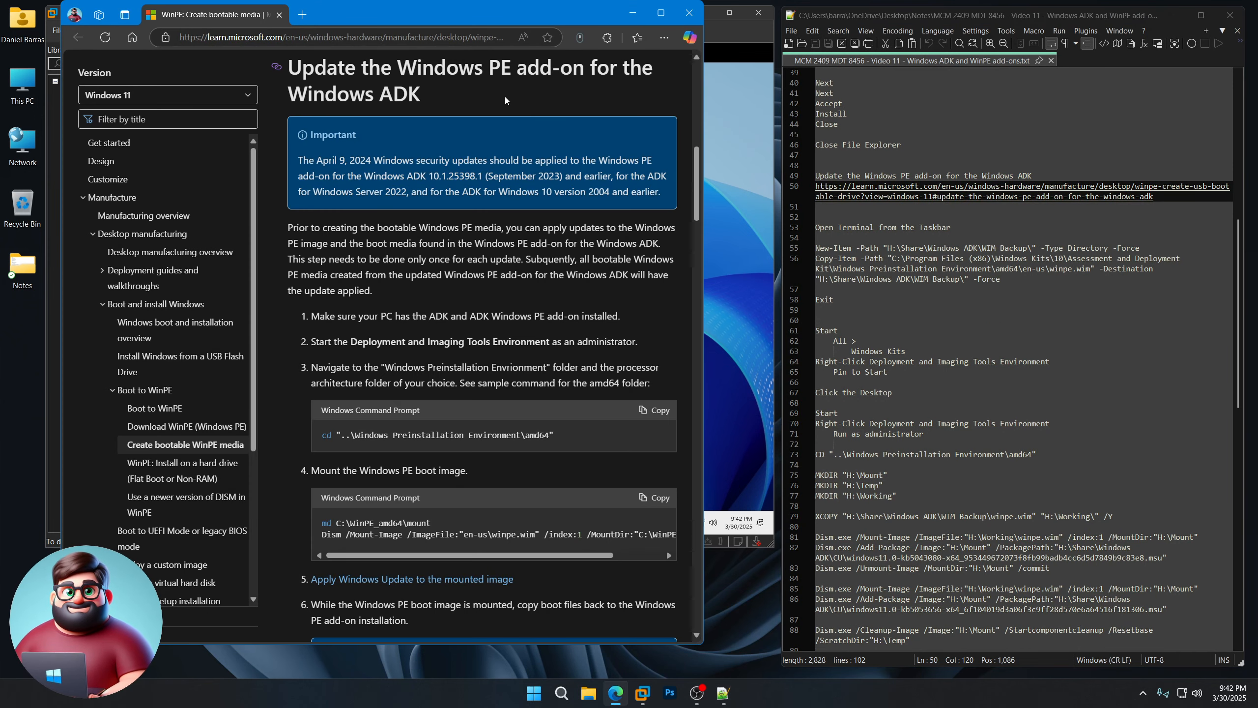
{"action": "scroll", "coordinate": [484, 378], "scroll_direction": "down", "scroll_amount": 3}
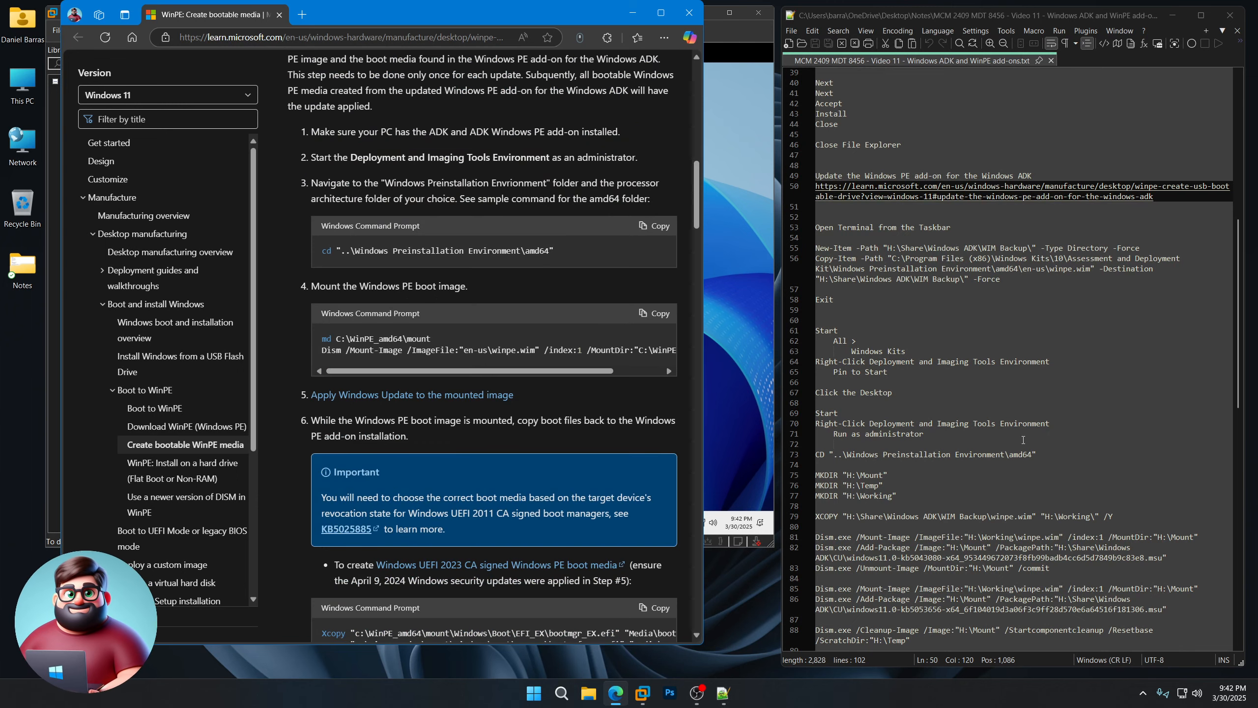
{"action": "scroll", "coordinate": [521, 339], "scroll_direction": "down", "scroll_amount": 15}
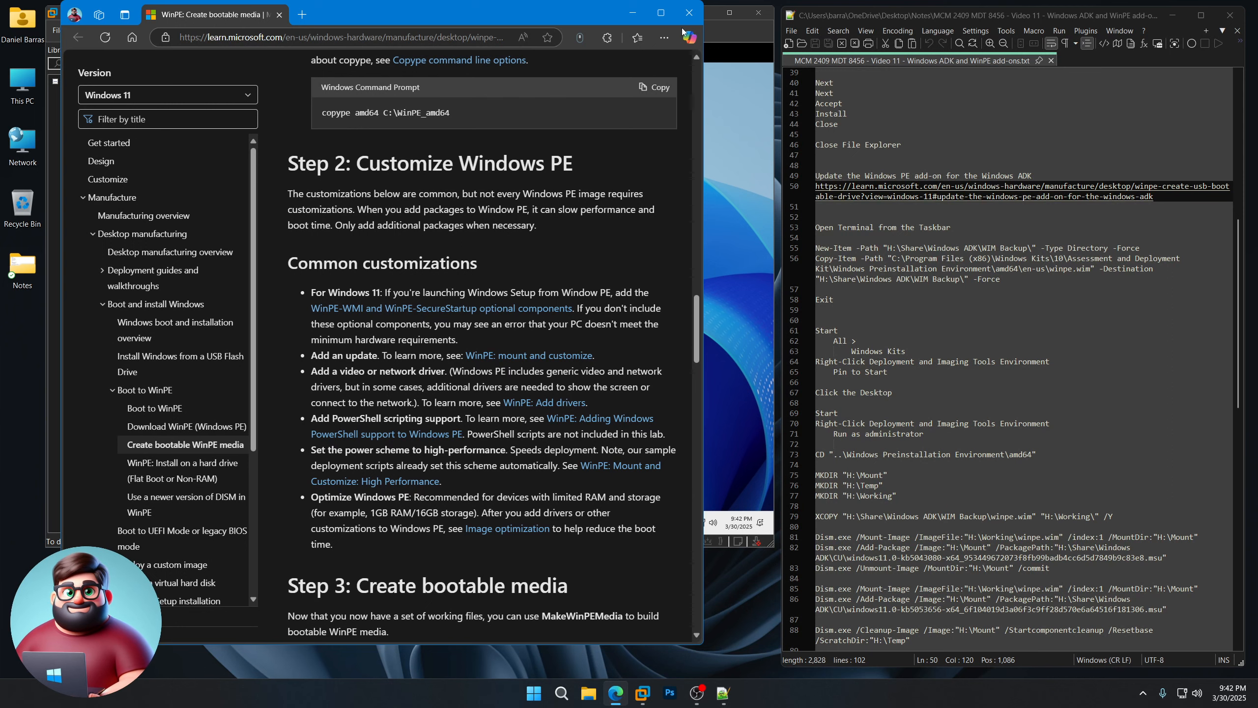
{"action": "left_click", "coordinate": [686, 20]}
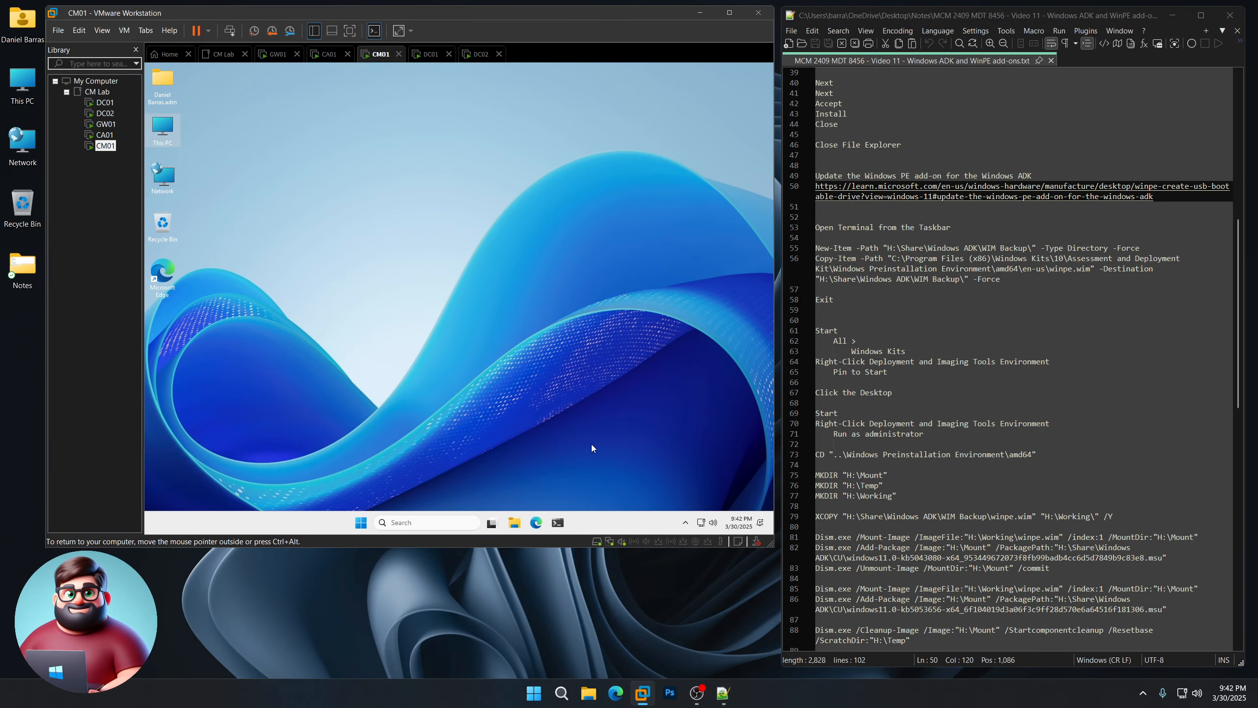
In a PowerShell terminal on CM01, run the notes' commands creating H:\Share\Windows ADK\WIM Backup and copying the amd64 en-us winpe.wim there, then exit
{"action": "left_click", "coordinate": [562, 526]}
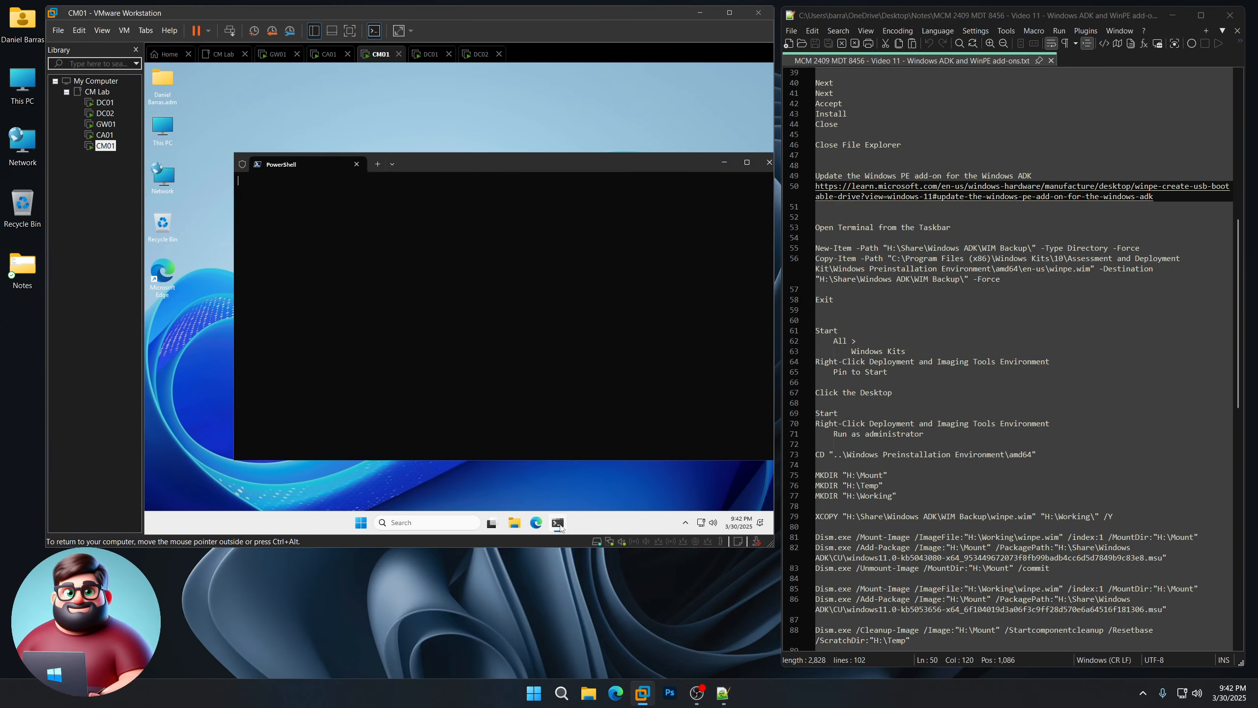
{"action": "left_click_drag", "start_coordinate": [576, 166], "coordinate": [522, 143]}
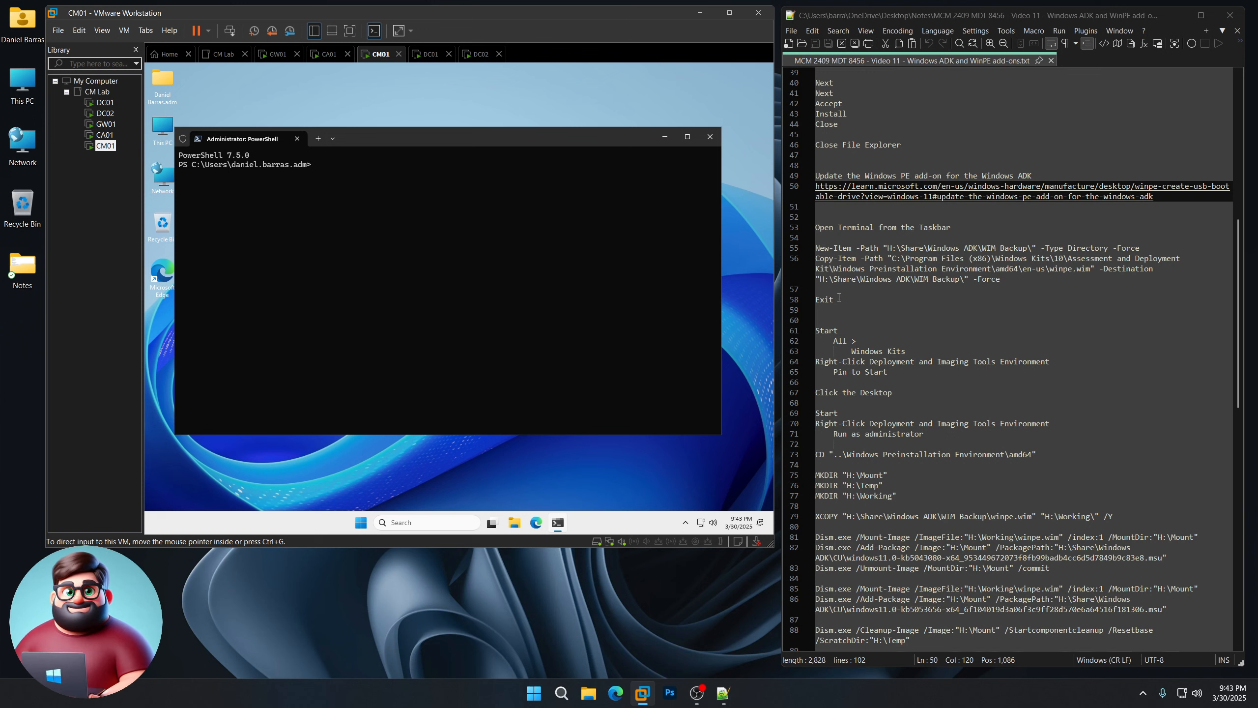
{"action": "left_click_drag", "start_coordinate": [835, 299], "coordinate": [815, 247]}
{"action": "right_click", "coordinate": [850, 260]}
{"action": "left_click", "coordinate": [881, 278]}
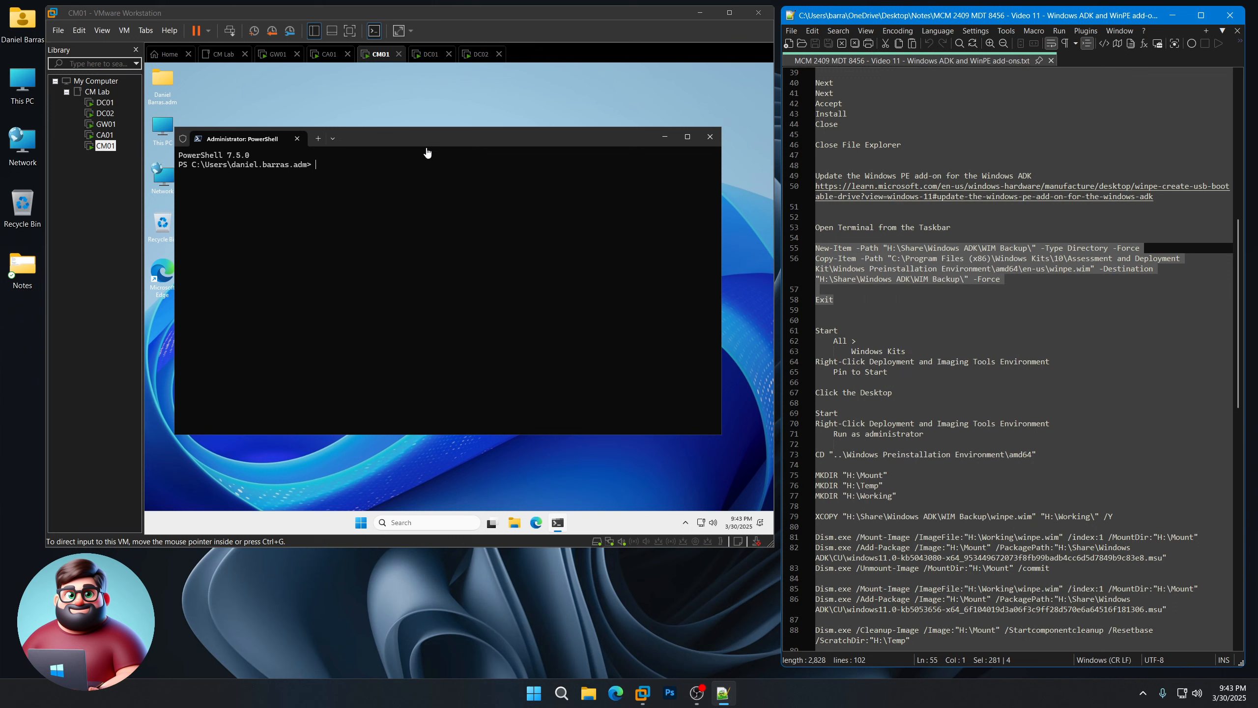
{"action": "left_click", "coordinate": [414, 202]}
{"action": "right_click", "coordinate": [414, 203]}
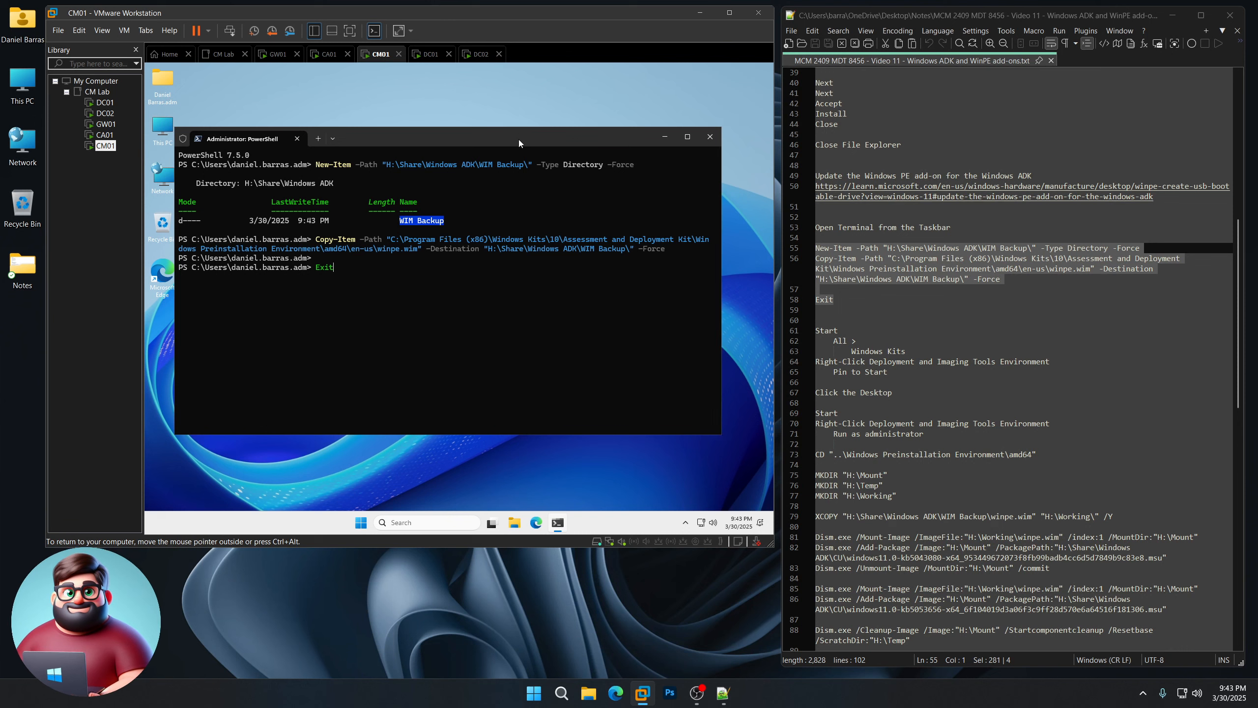
{"action": "key", "text": "Return"}
Pin Deployment and Imaging Tools Environment from the Windows Kits folder to Start on CM01
{"action": "left_click", "coordinate": [360, 525]}
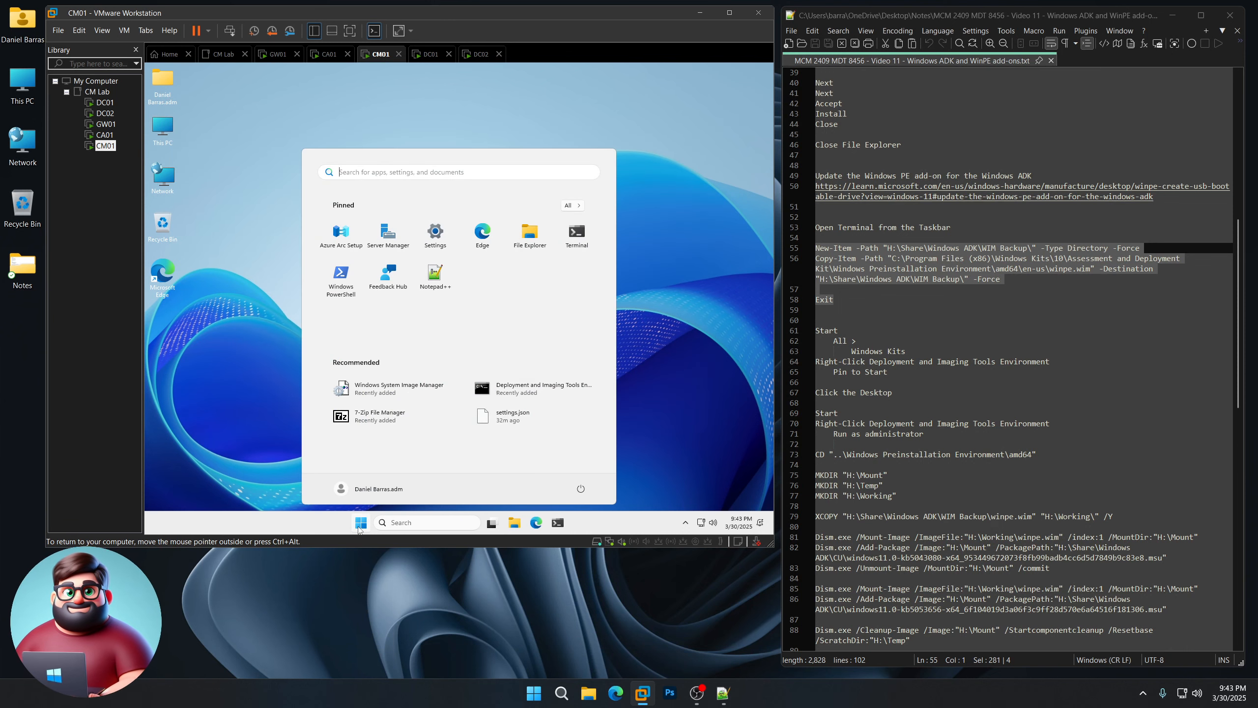
{"action": "left_click", "coordinate": [574, 207]}
{"action": "scroll", "coordinate": [424, 376], "scroll_direction": "down", "scroll_amount": 10}
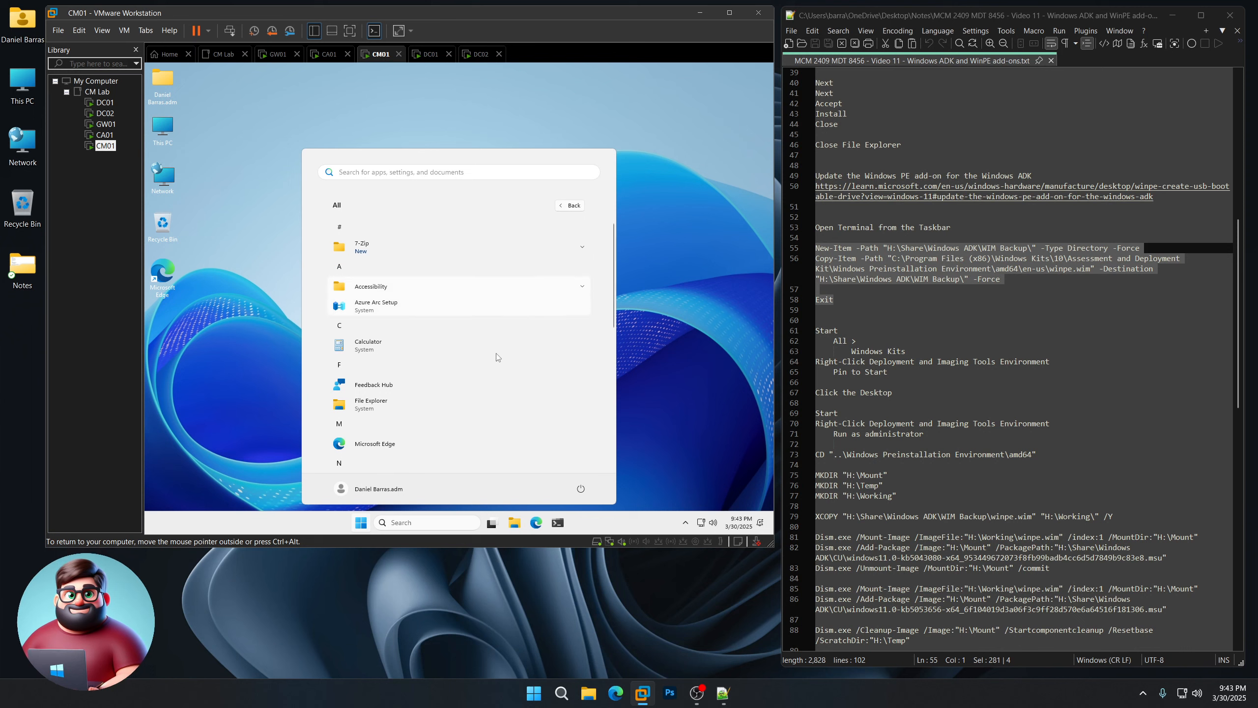
{"action": "scroll", "coordinate": [423, 396], "scroll_direction": "down", "scroll_amount": 2}
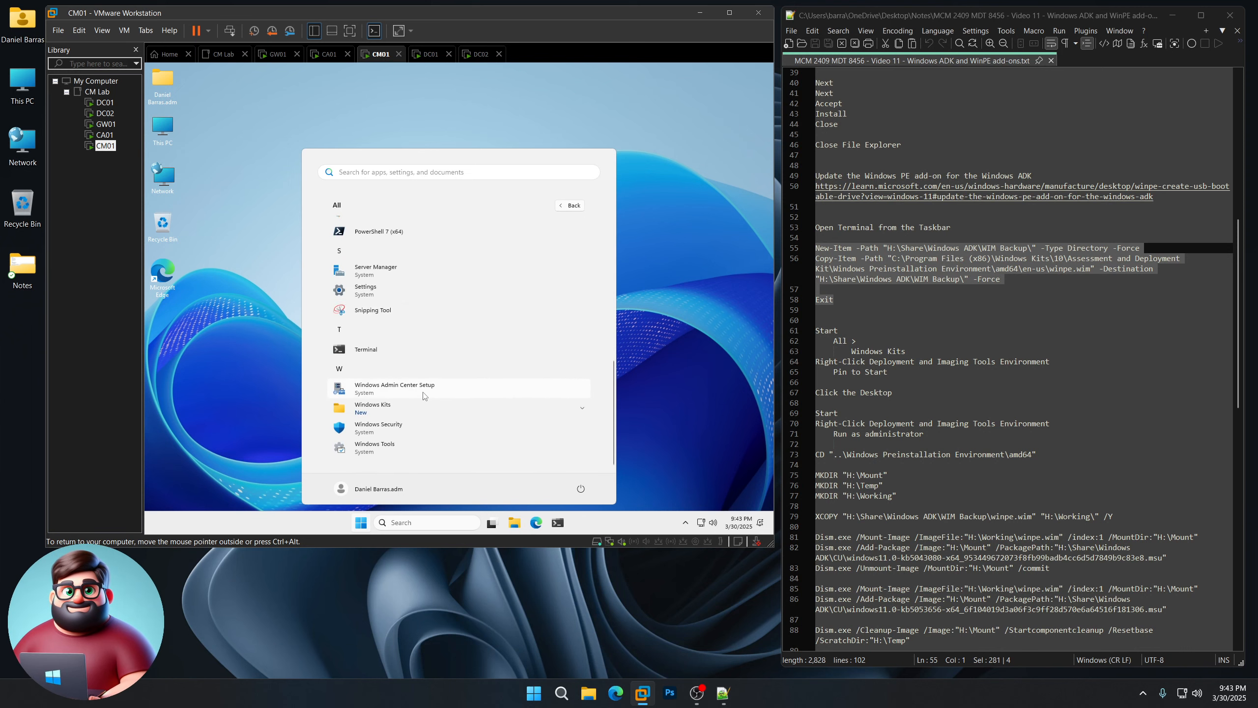
{"action": "left_click", "coordinate": [376, 409]}
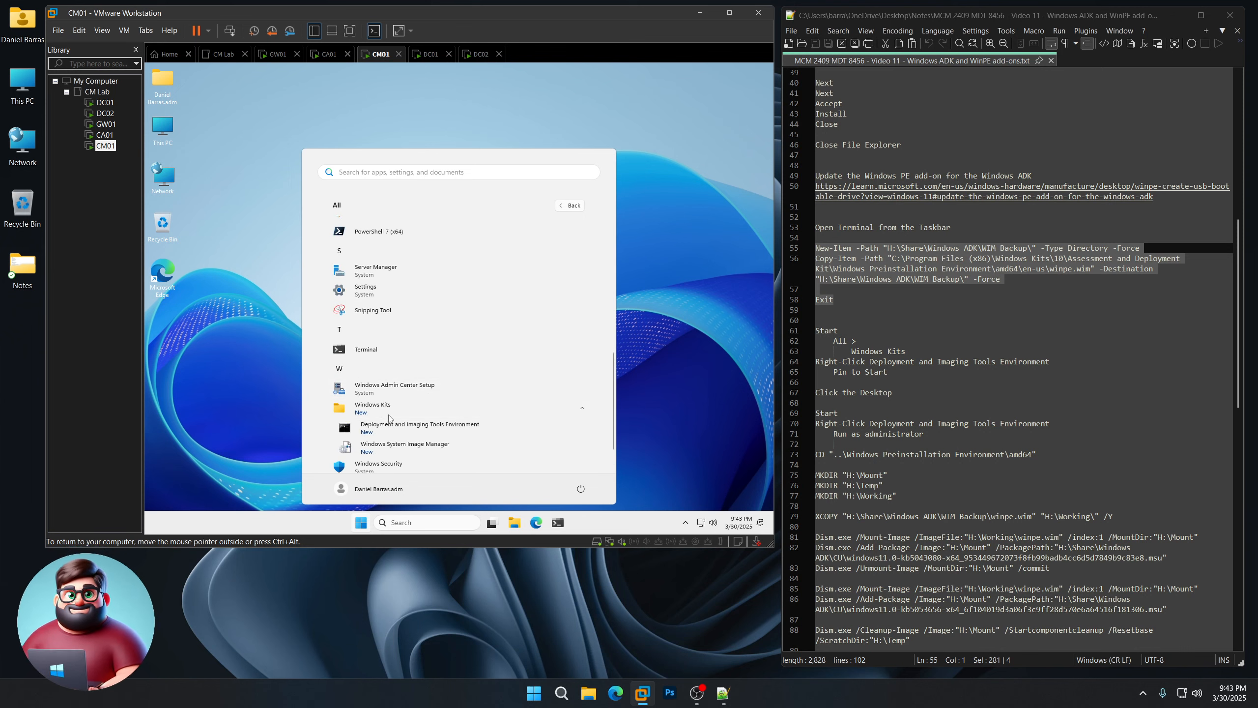
{"action": "right_click", "coordinate": [385, 429]}
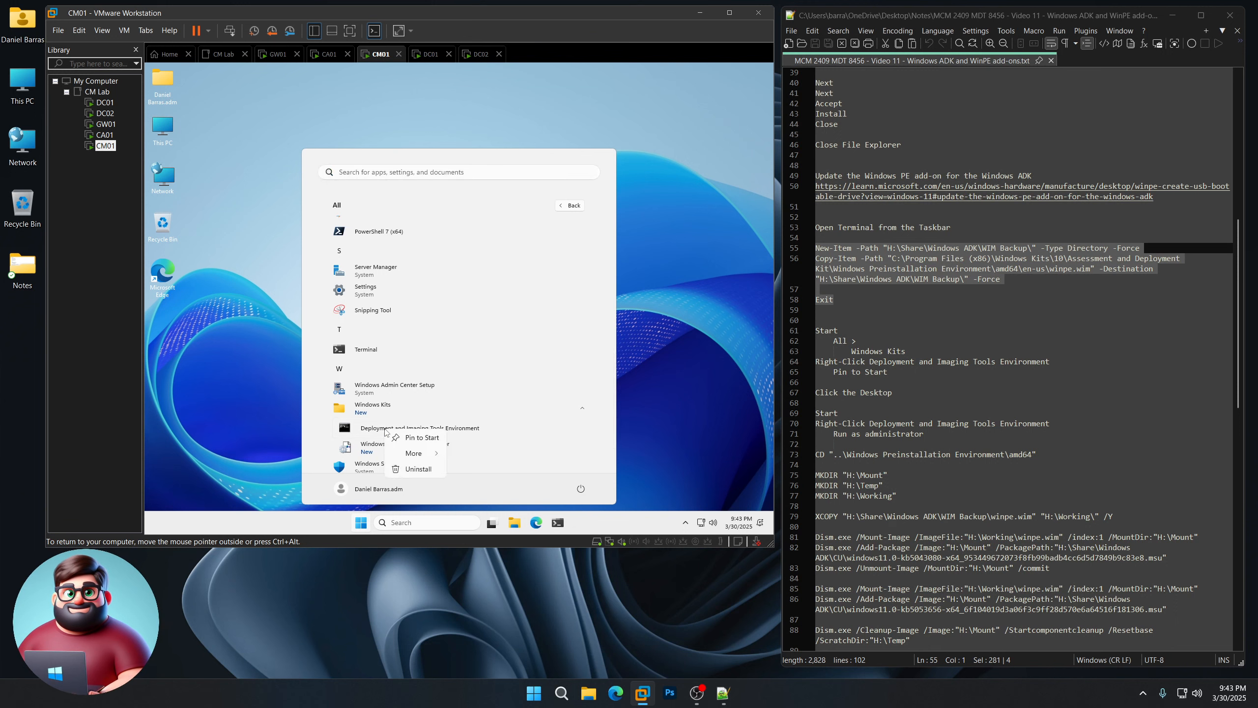
{"action": "left_click", "coordinate": [421, 437]}
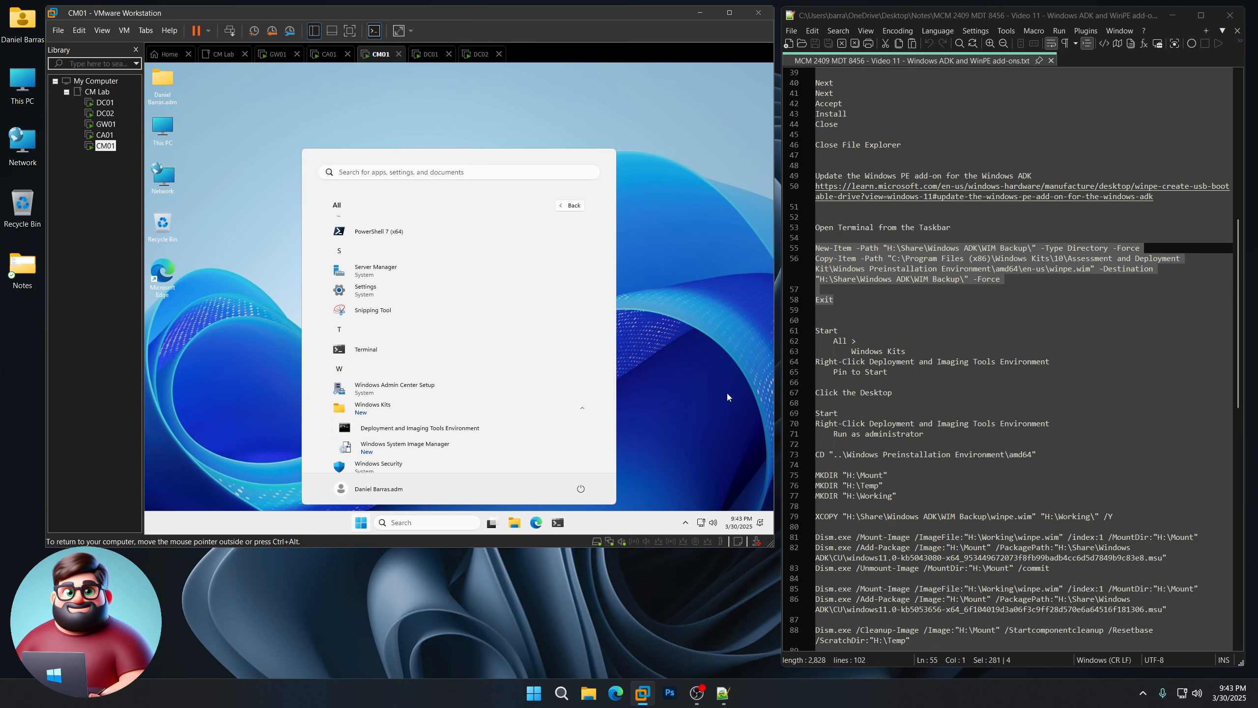
{"action": "left_click", "coordinate": [727, 394]}
Launch the pinned Deployment and Imaging Tools Environment as administrator and reposition its window
{"action": "scroll", "coordinate": [904, 346], "scroll_direction": "down", "scroll_amount": 7}
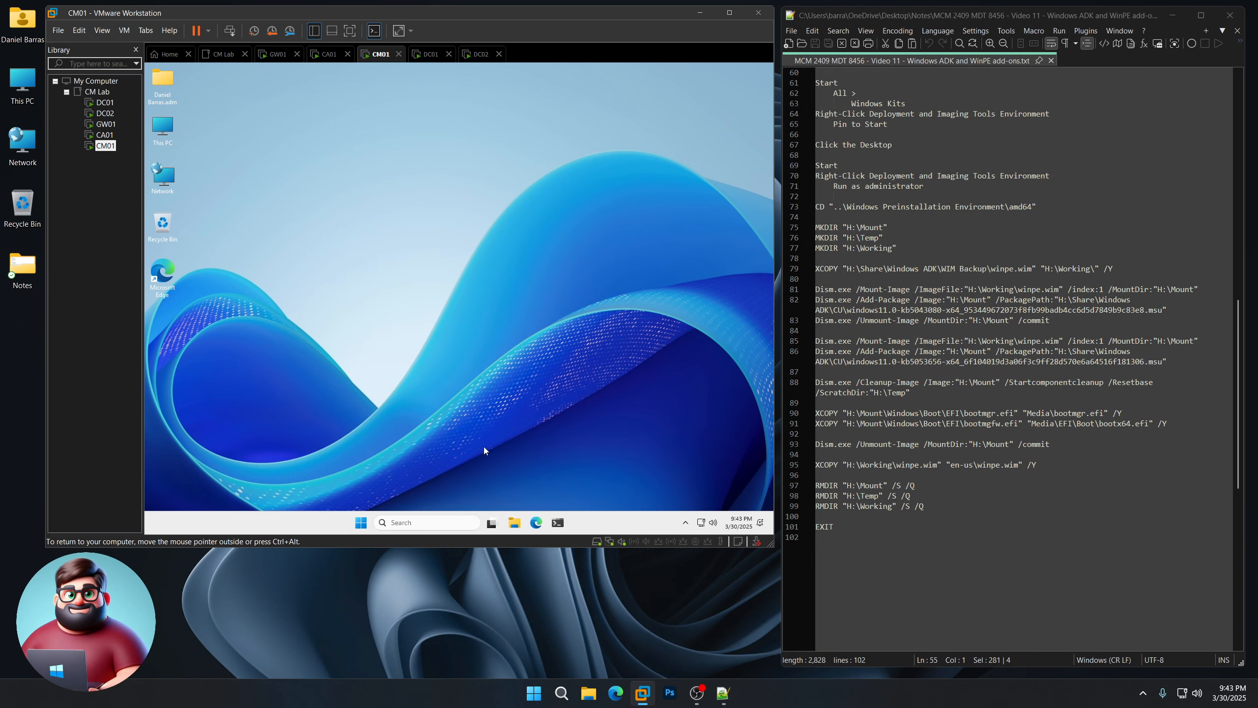
{"action": "left_click", "coordinate": [361, 523]}
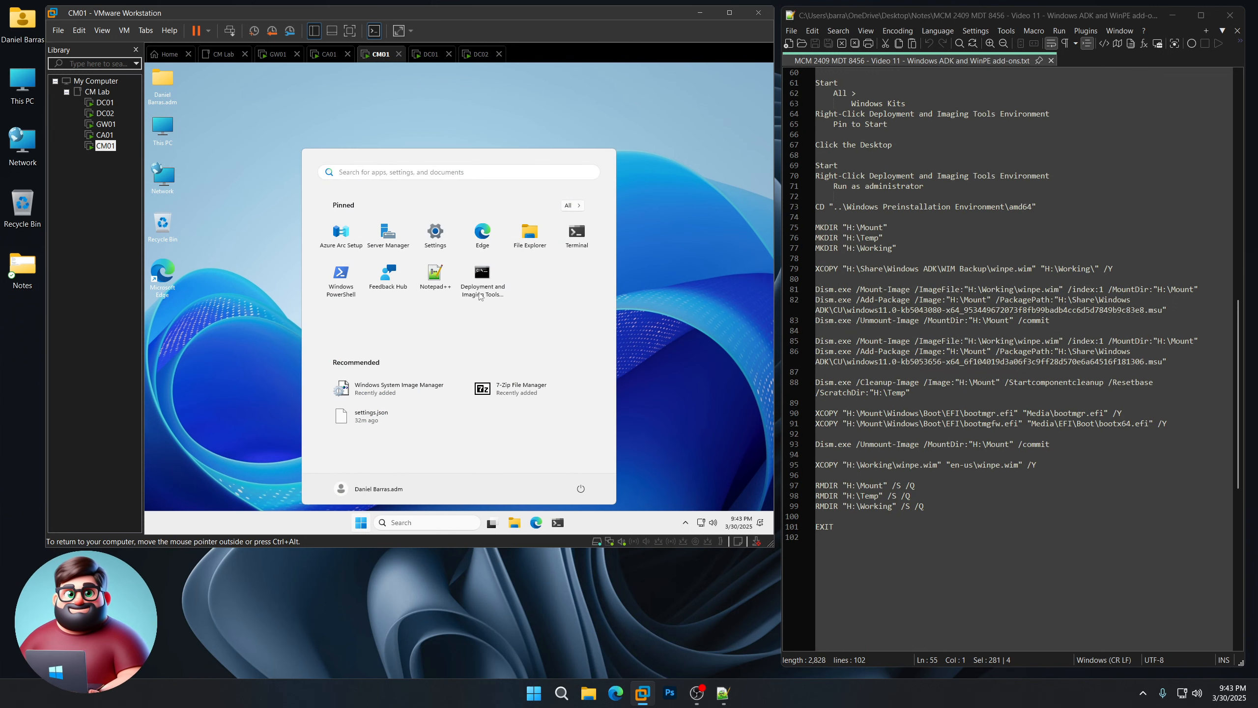
{"action": "right_click", "coordinate": [481, 277]}
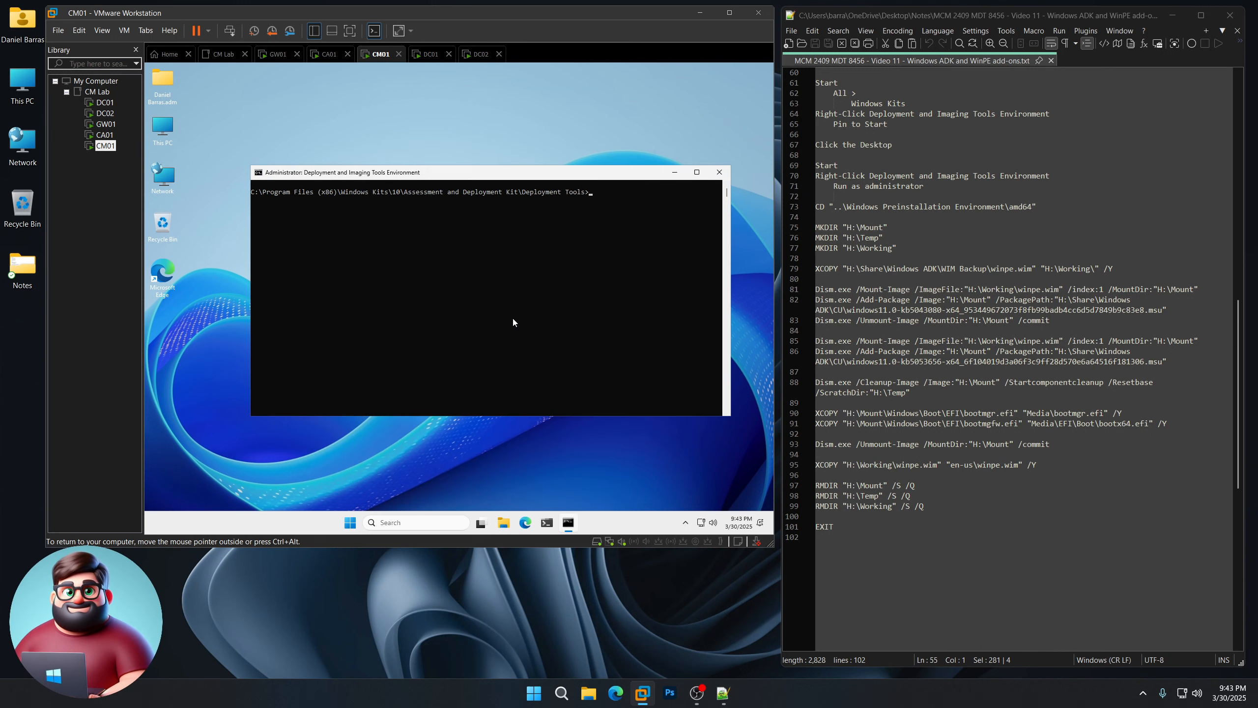
{"action": "left_click_drag", "start_coordinate": [540, 177], "coordinate": [505, 146]}
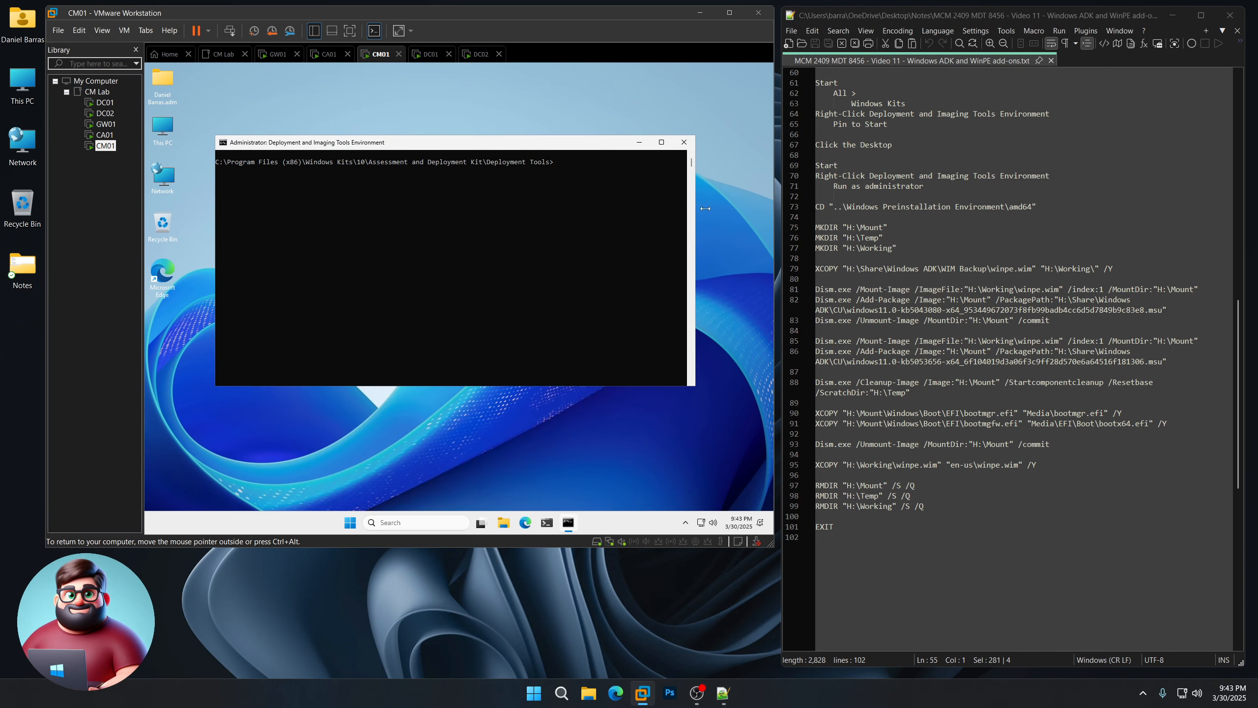
Run the notes' commands from CD through EXIT, servicing winpe.wim with KB5043080 and KB5053656, updating the boot files and removing the temporary H: folders
{"action": "left_click", "coordinate": [817, 207]}
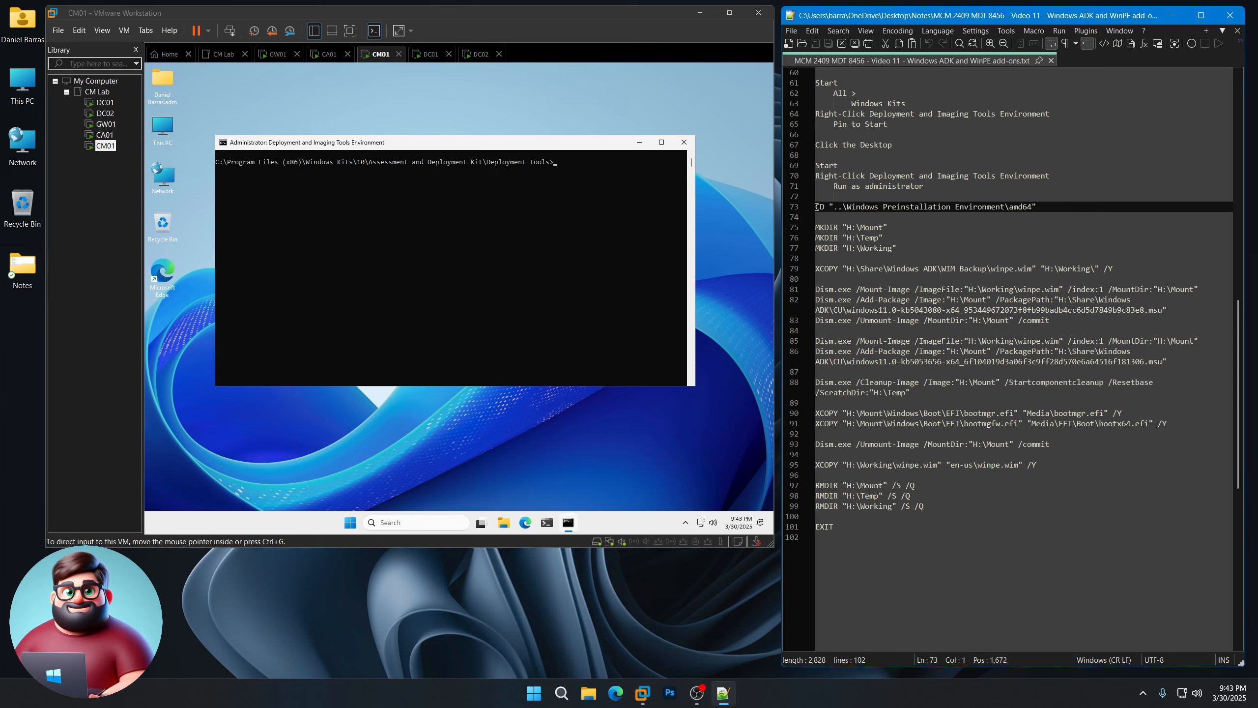
{"action": "left_click_drag", "start_coordinate": [816, 207], "coordinate": [845, 527]}
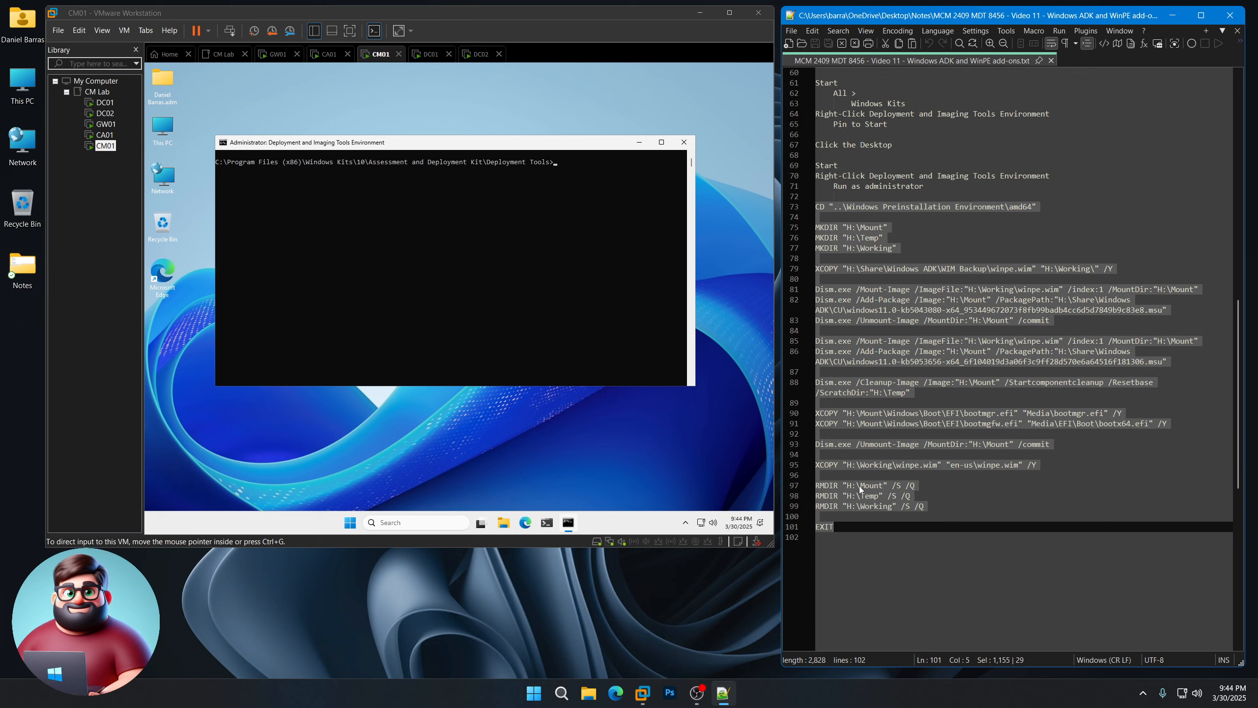
{"action": "right_click", "coordinate": [910, 341]}
{"action": "left_click", "coordinate": [938, 361]}
{"action": "left_click", "coordinate": [456, 158]}
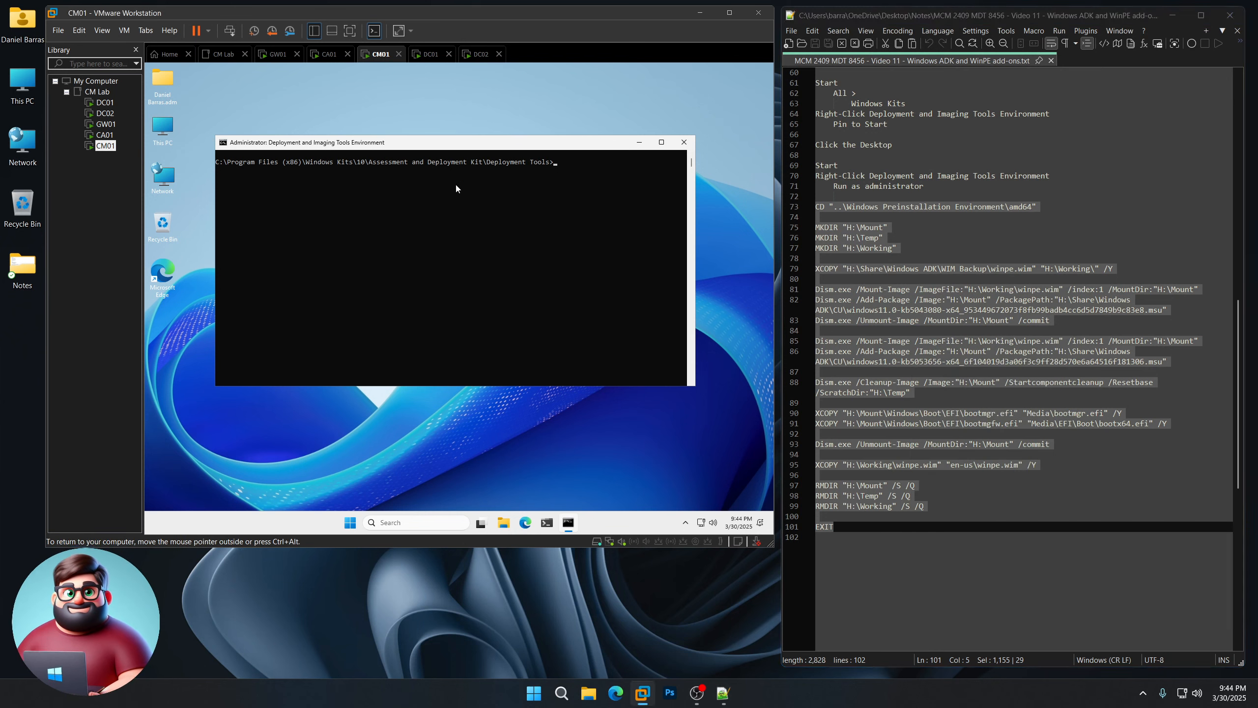
{"action": "right_click", "coordinate": [462, 232]}
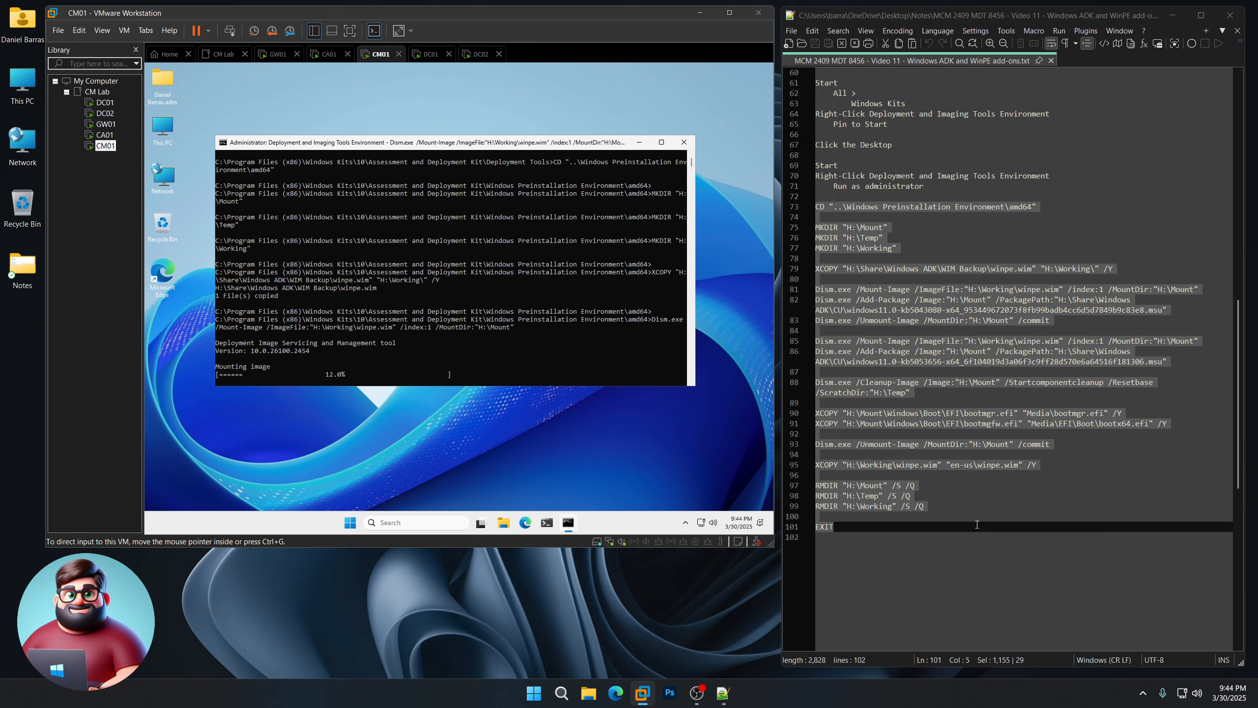
{"action": "left_click", "coordinate": [623, 603]}
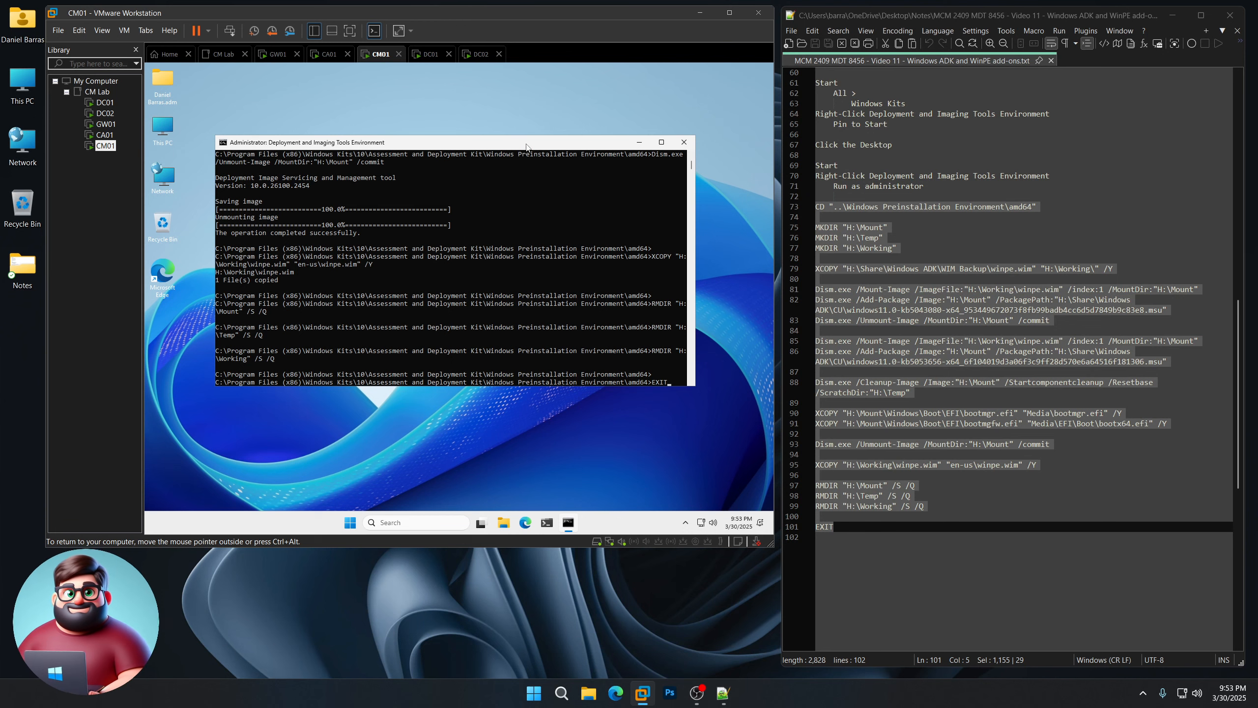
{"action": "key", "text": "Return"}
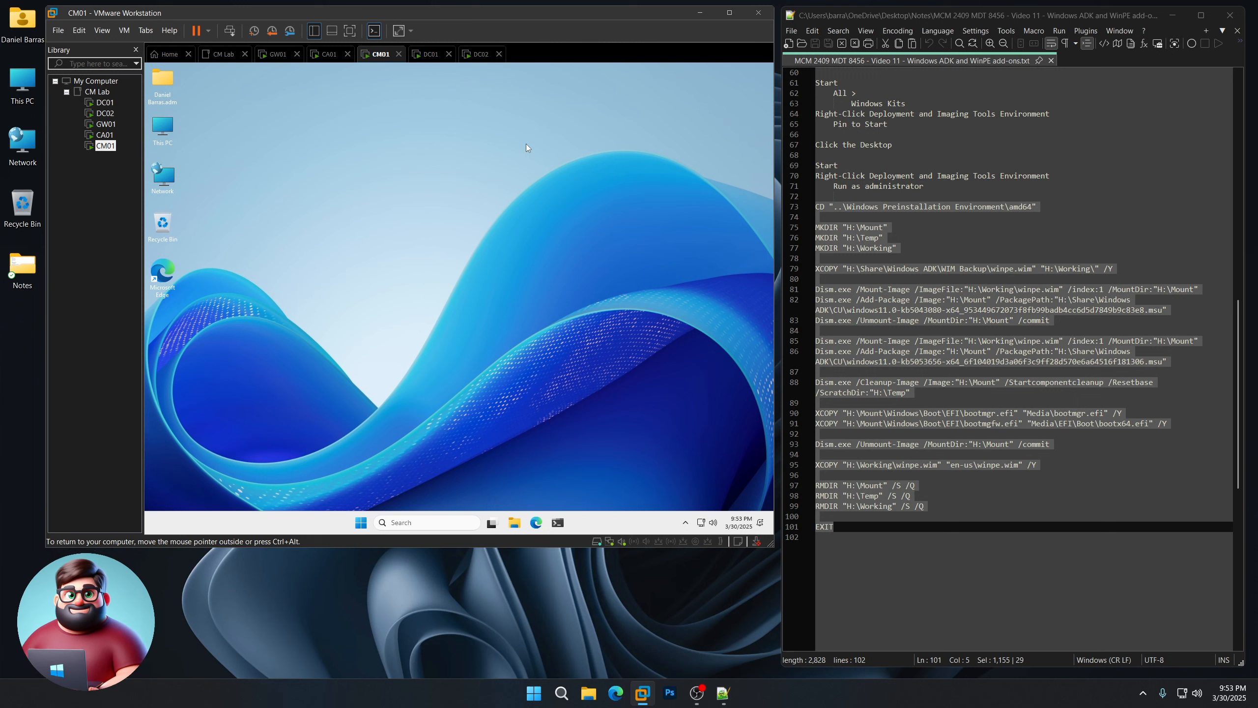